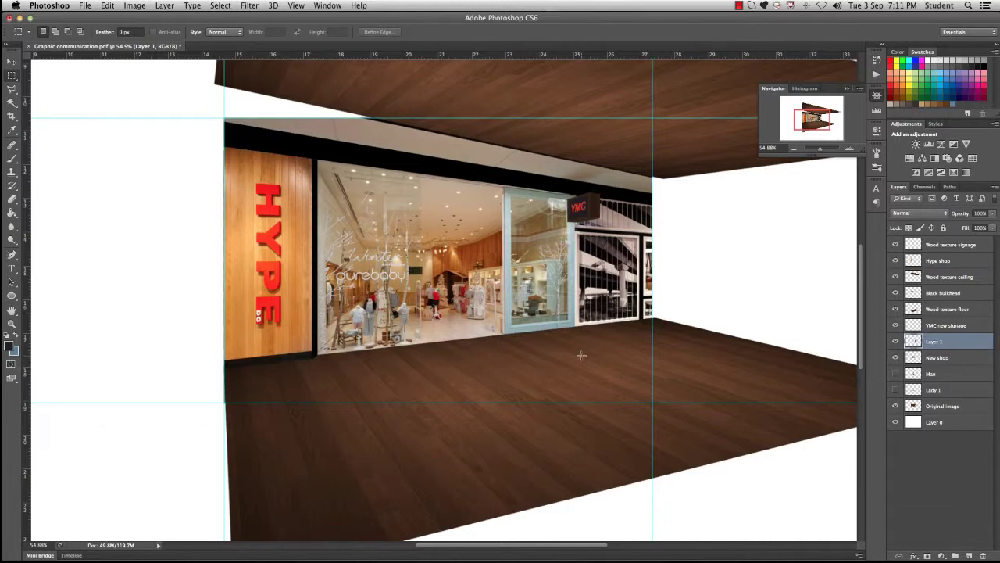
- Rename Layer 1 to 'RHS shop'
double_click(933, 341)
text(RHS shop)
key(Return)
- Move the Hype shop layer below YMC new signage, then select New shop through Hype shop
click(945, 264)
drag(950, 258, 949, 330)
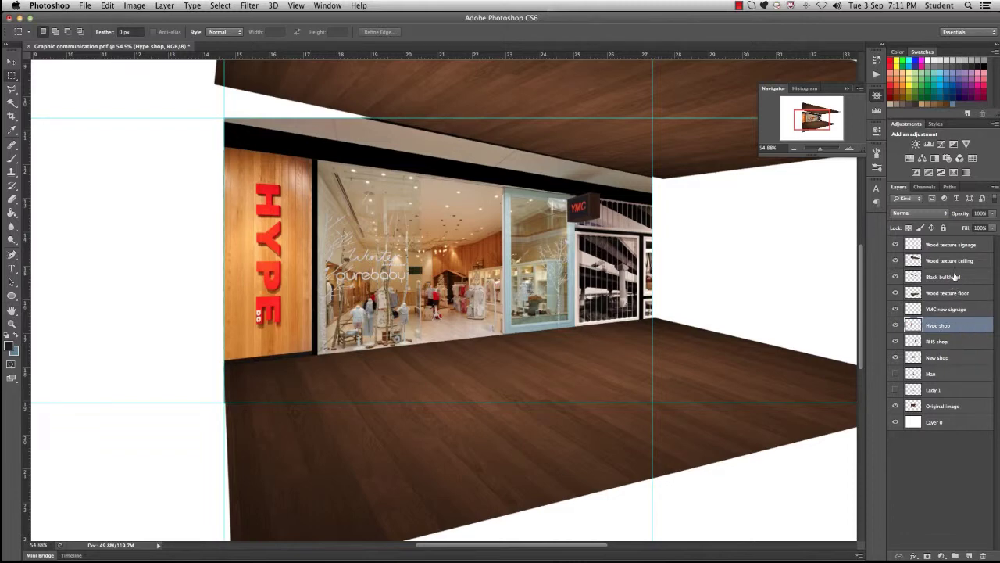
click(966, 357)
shift+click(967, 326)
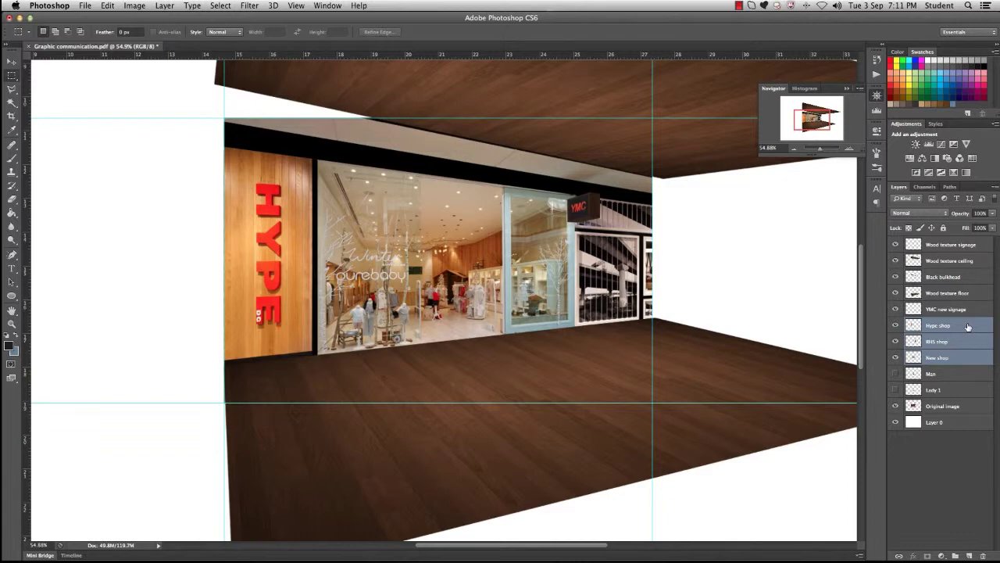
- Duplicate the Hype shop layer as 'Hype shop reflection'
click(967, 326)
right_click(967, 325)
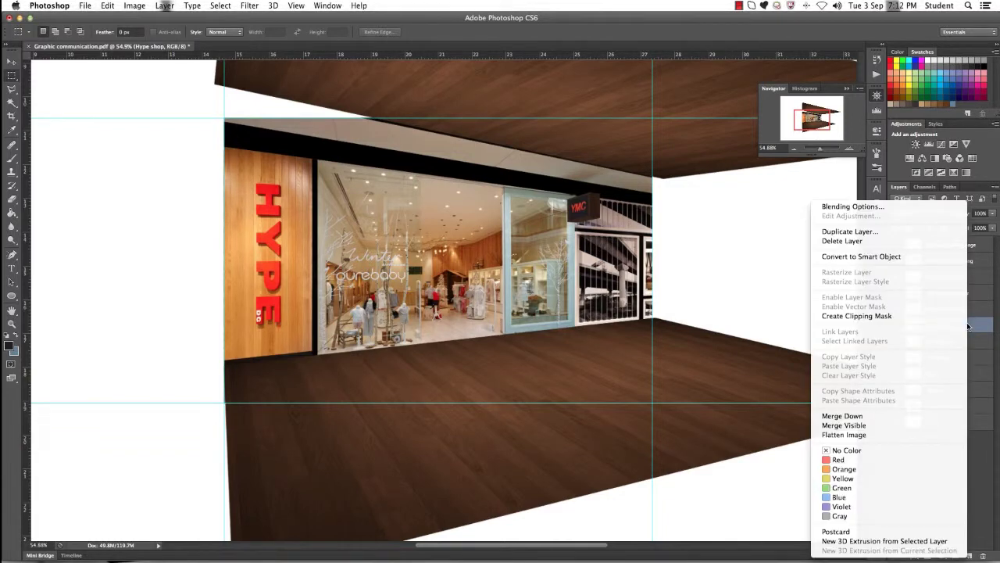
click(907, 232)
click(513, 255)
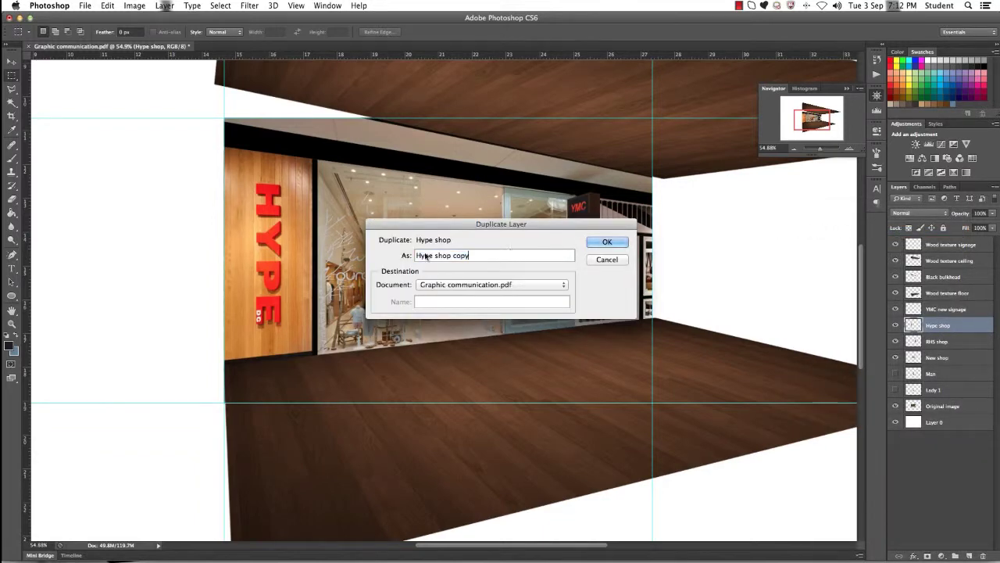
drag(452, 256, 489, 257)
text(reflection)
key(Return)
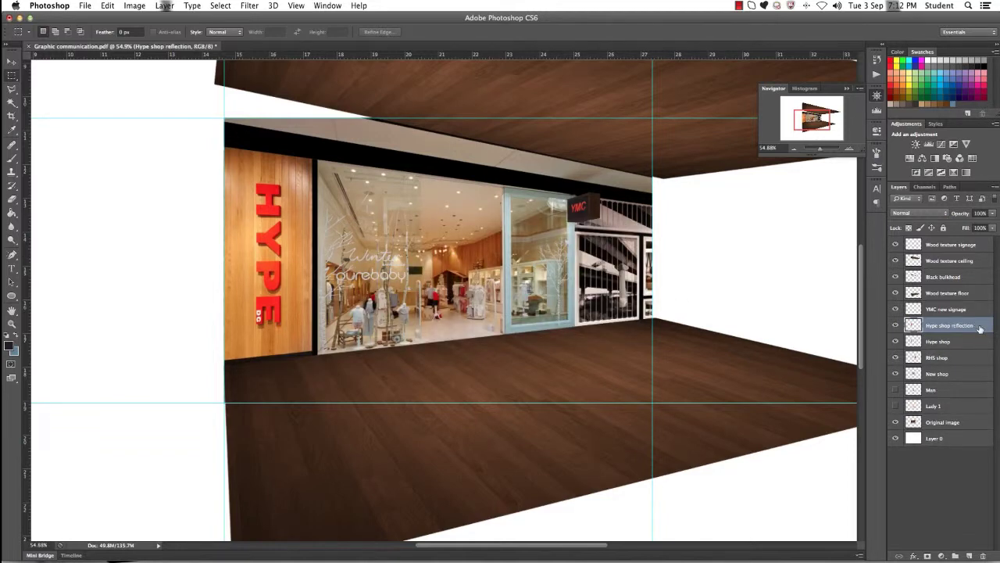
- Flip the Hype shop reflection layer vertically
key(super+t)
right_click(288, 269)
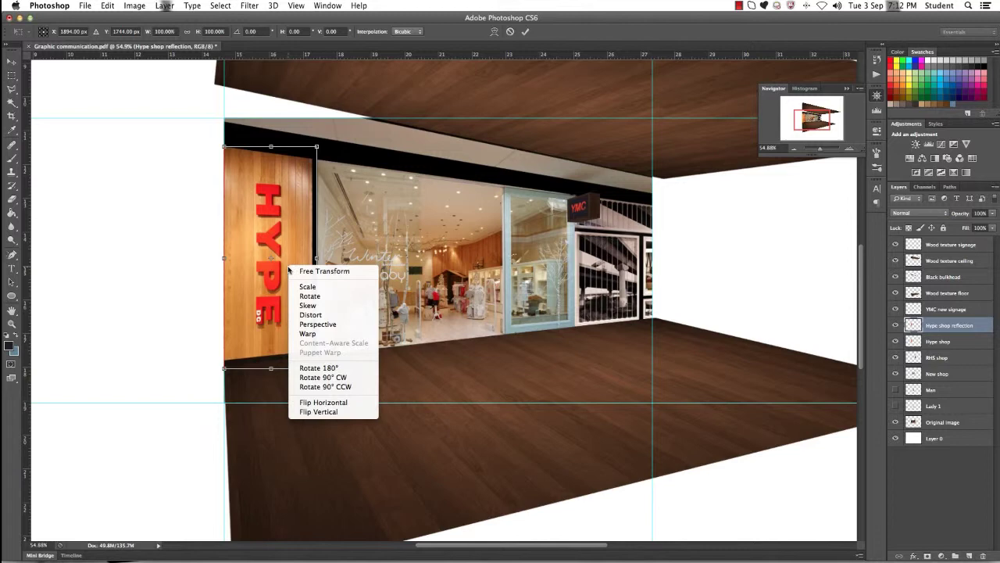
click(317, 412)
key(Return)
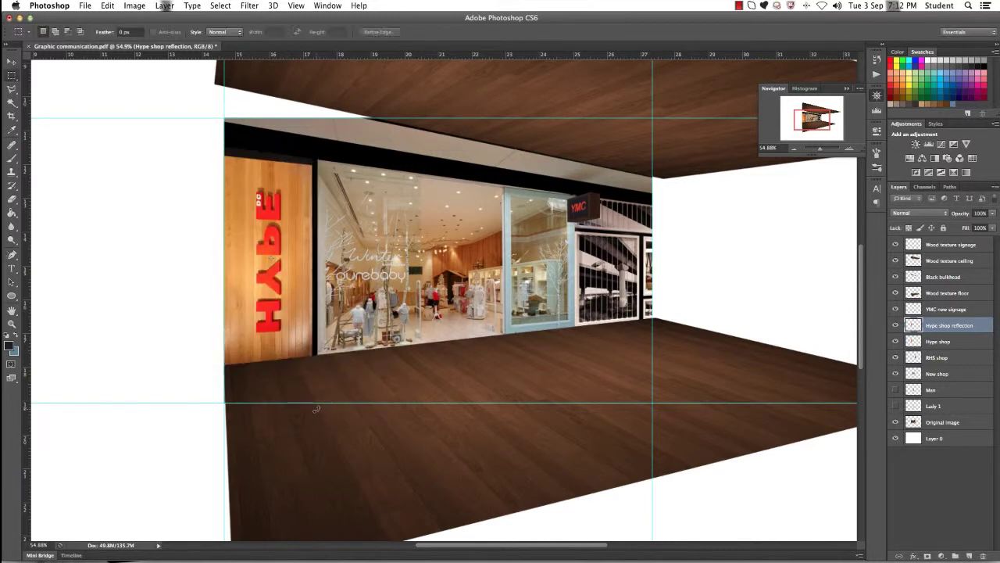
- Move the reflection below the shopfront and stack its layer above Wood texture floor
click(12, 61)
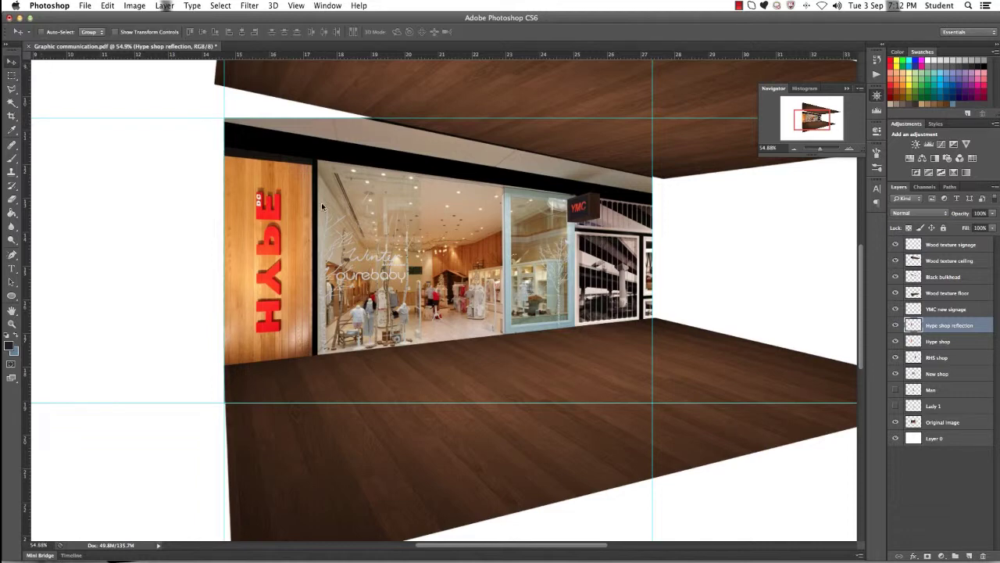
drag(288, 203, 293, 390)
scroll(445, 285, down, 1)
scroll(445, 286, down, 4)
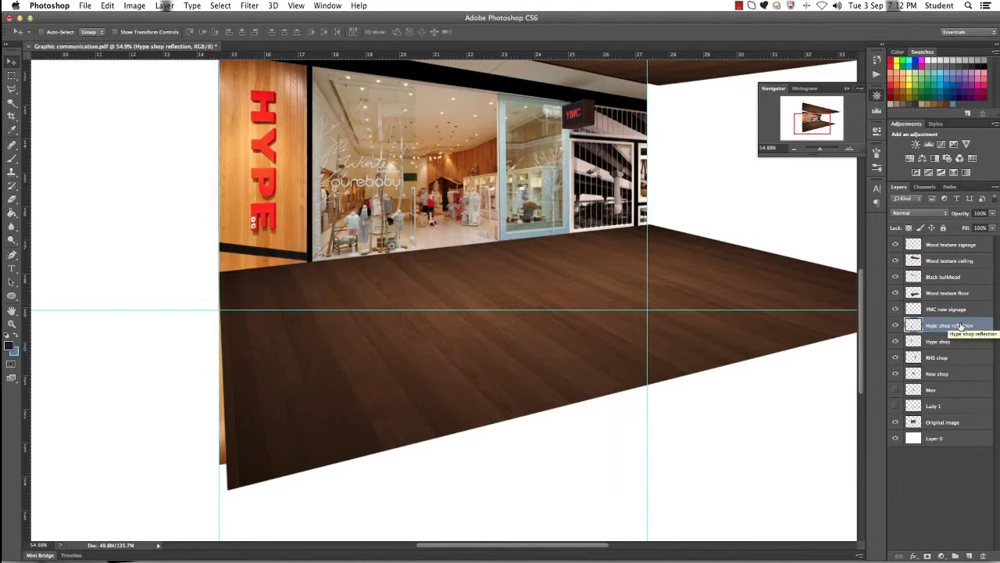
drag(960, 325, 960, 290)
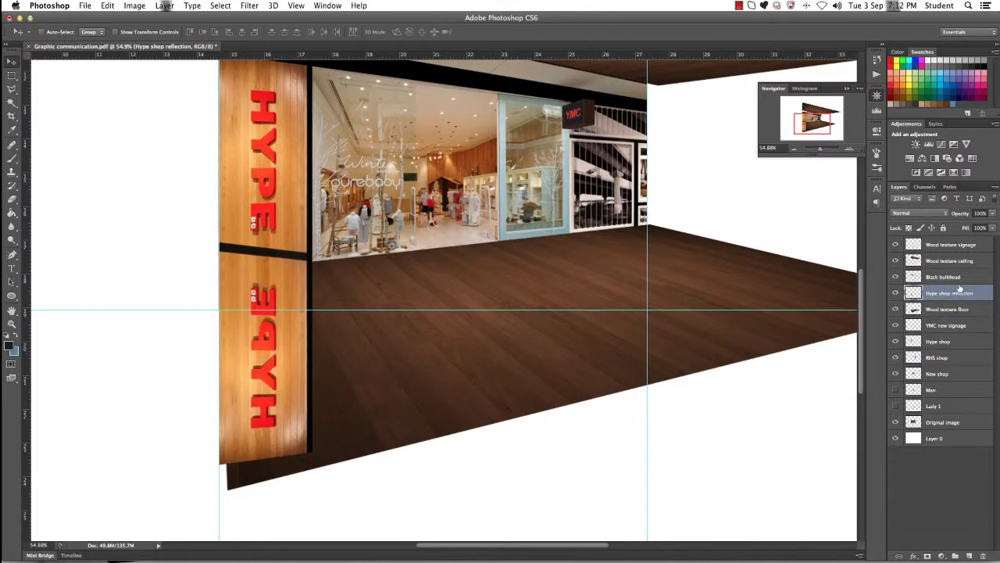
drag(289, 287, 290, 288)
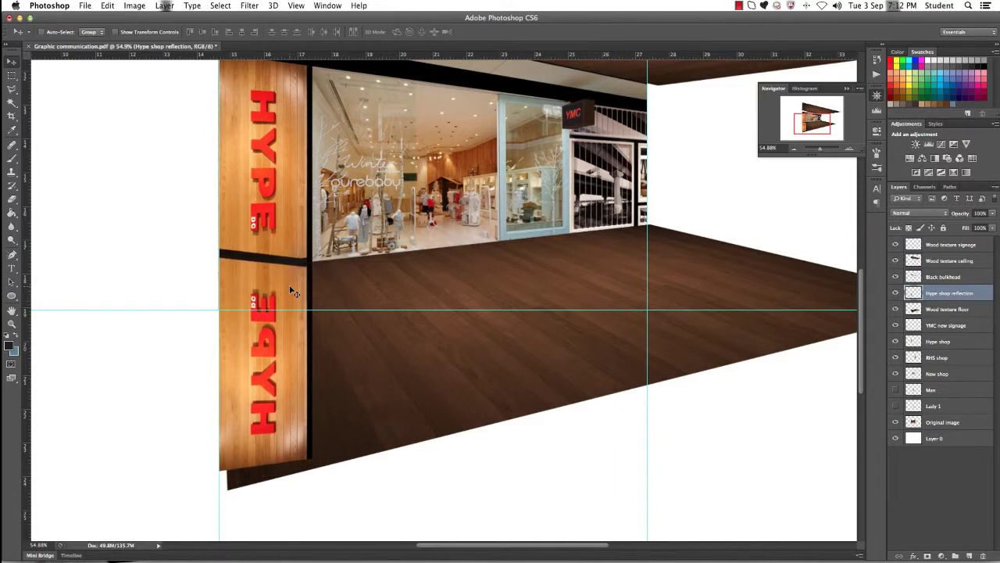
- Skew the reflection's top-left corner down to meet the floor
key(ctrl+t)
right_click(289, 285)
click(328, 339)
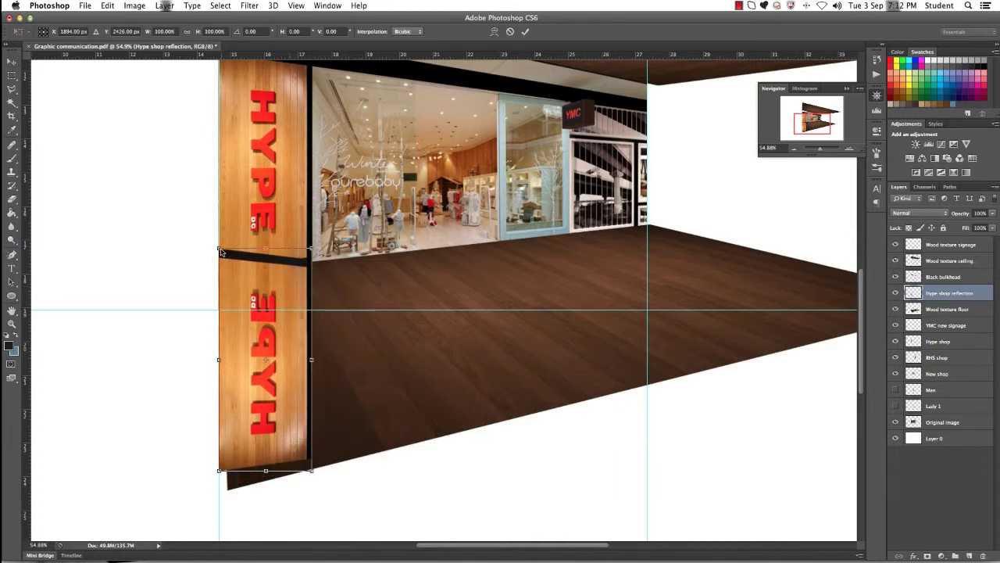
drag(220, 250, 220, 271)
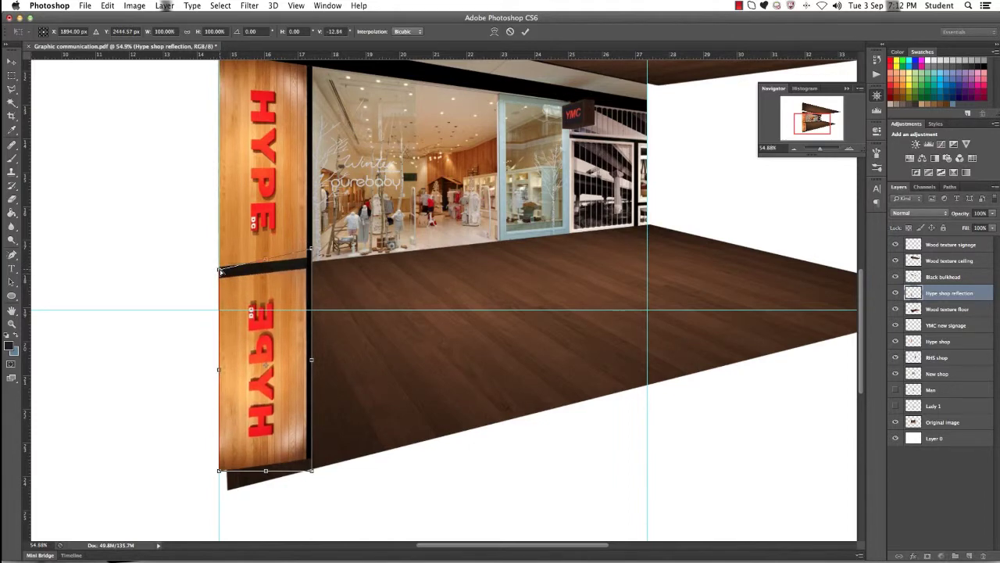
key(Return)
drag(326, 297, 325, 269)
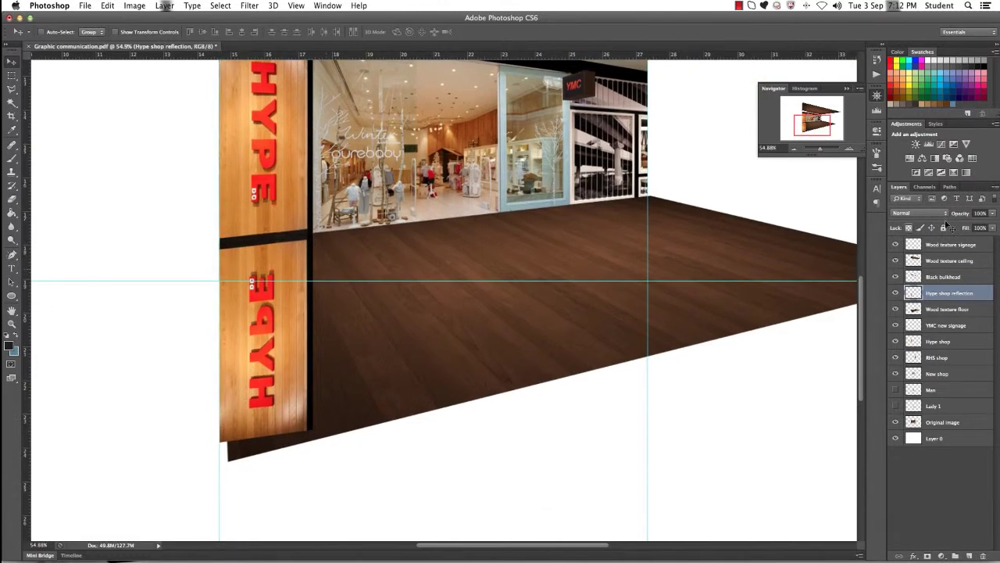
- Set the Hype shop reflection layer's opacity to 10%
click(980, 212)
text(40)
key(Return)
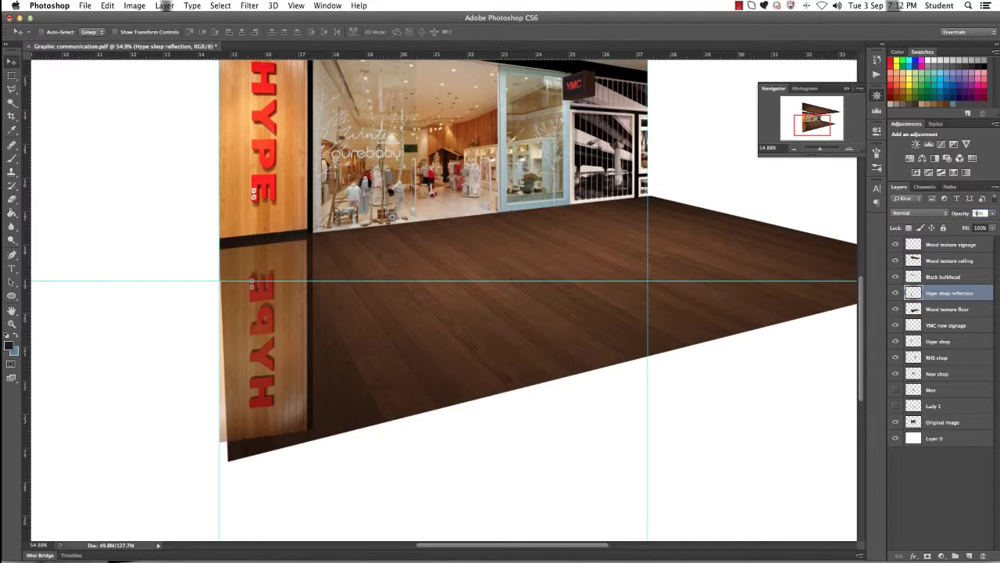
text(40)
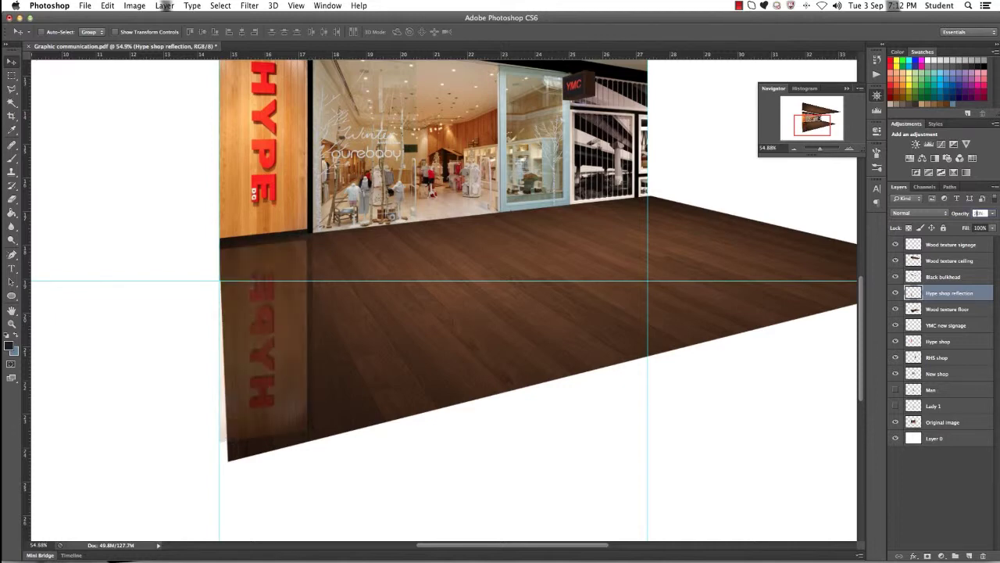
text(10)
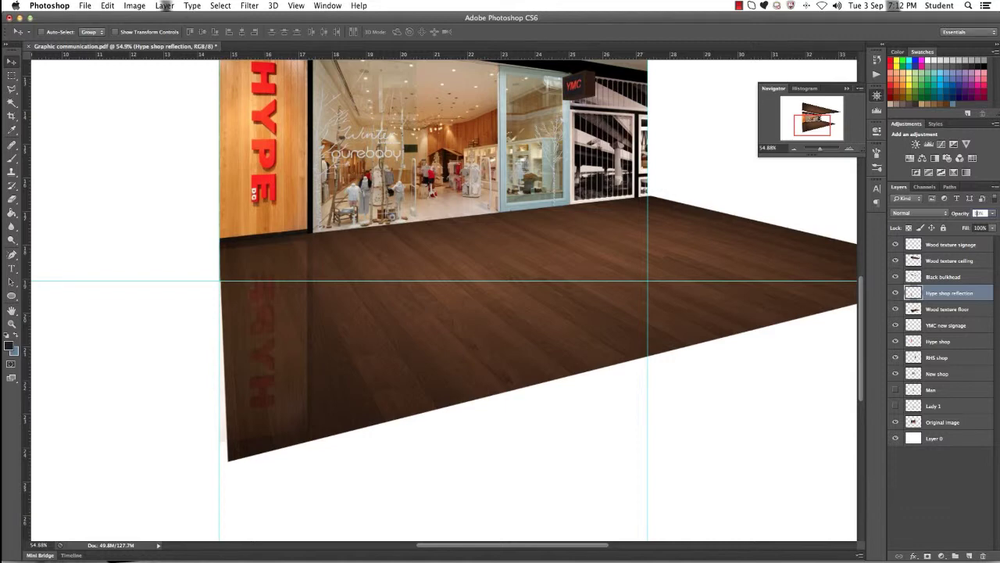
- Distort the reflection, pulling its bottom-right corner along the timber floor
key(ctrl+t)
right_click(292, 322)
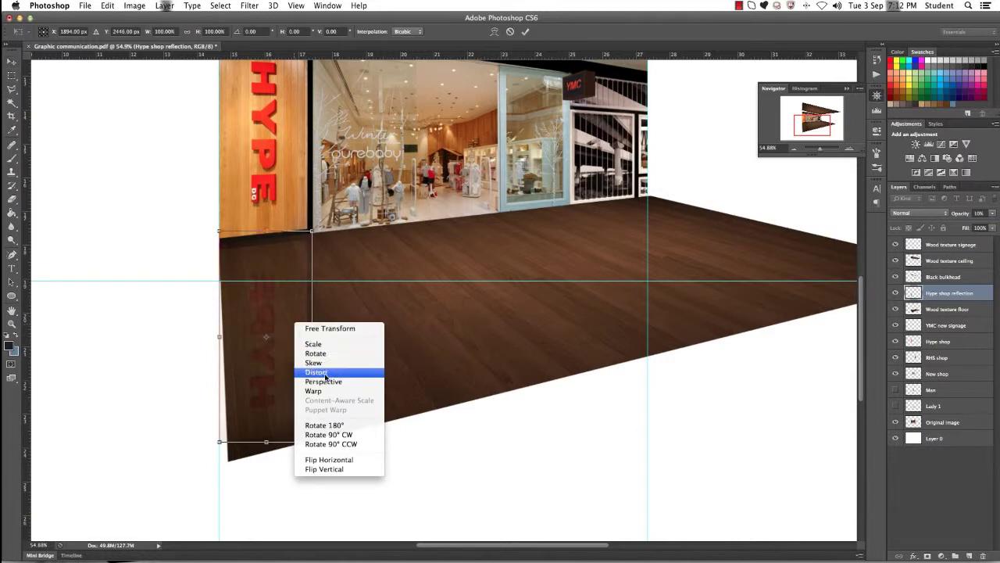
click(325, 373)
drag(312, 443, 414, 361)
key(Return)
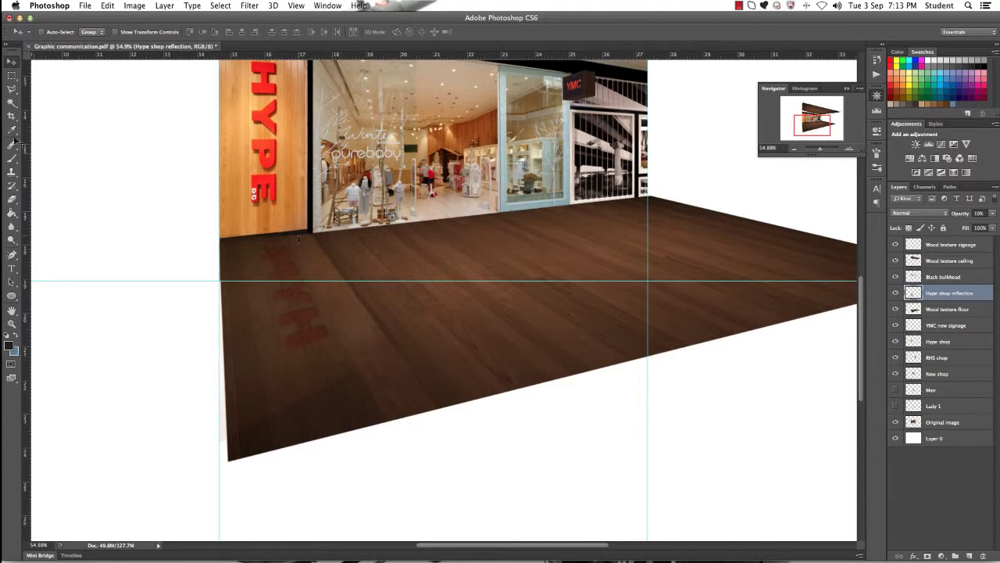
- Draw a triangular Polygonal Lasso selection left of the shopfront, then deselect it
click(12, 89)
click(118, 101)
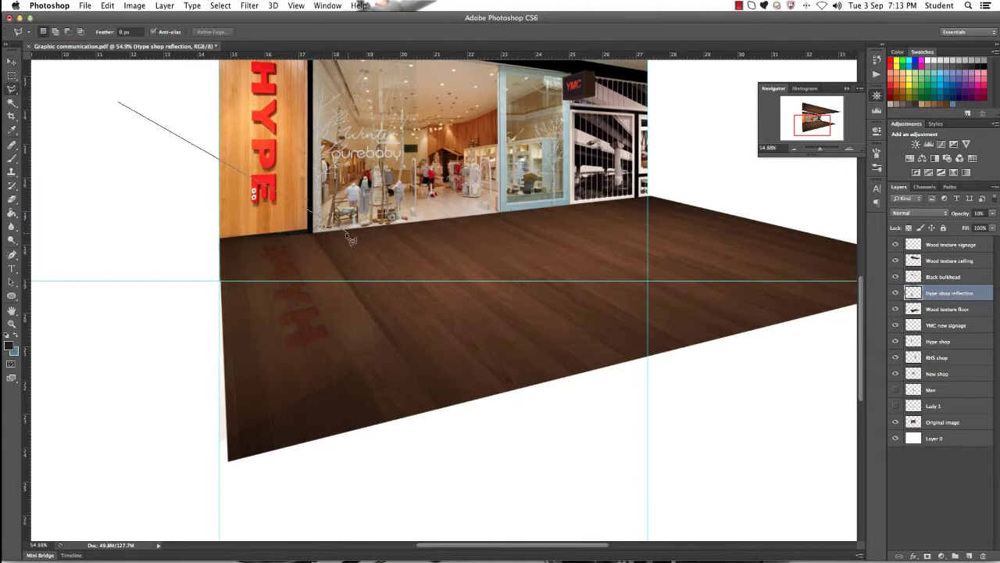
click(345, 232)
double_click(173, 248)
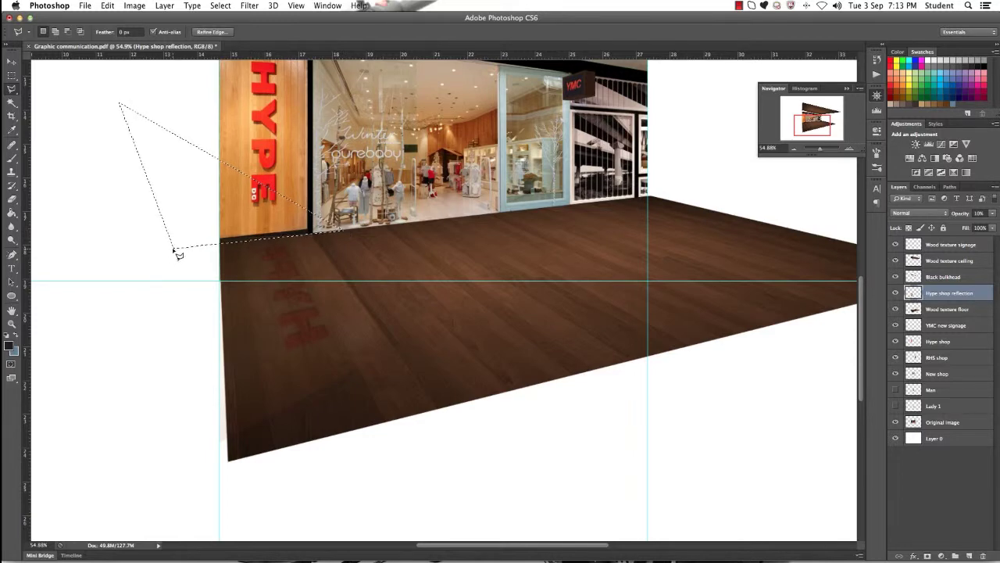
right_click(272, 213)
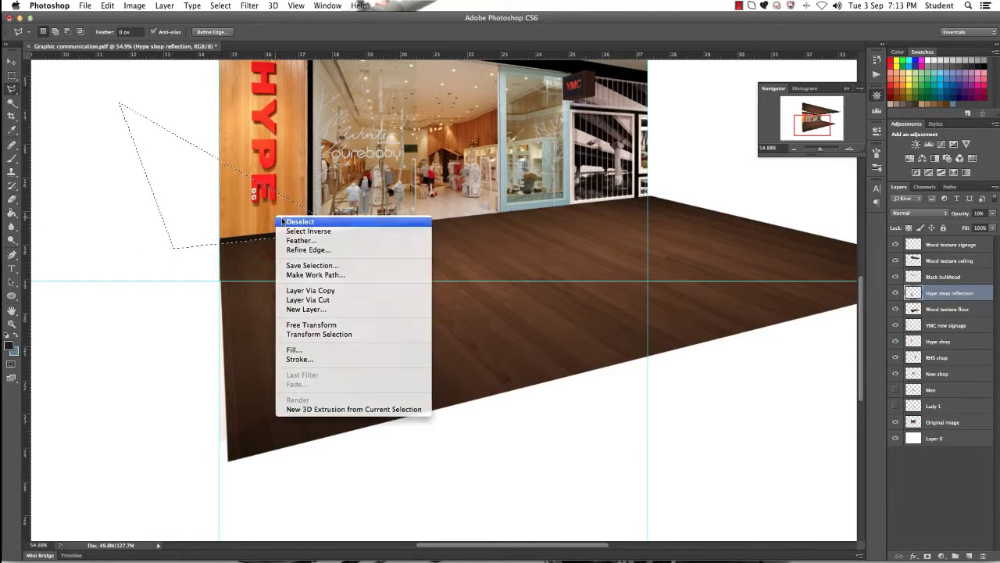
click(285, 221)
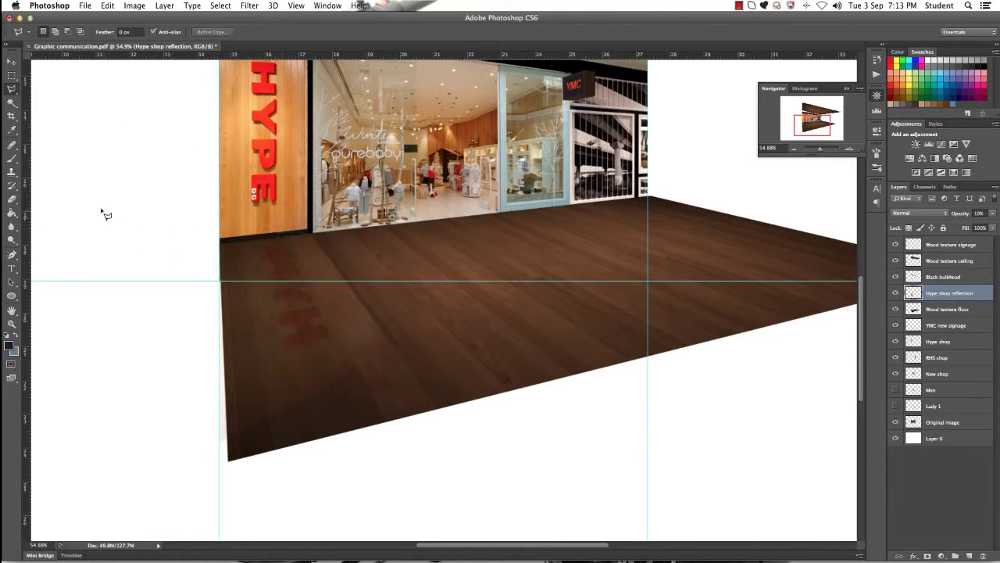
- Erase across the HYPE reflection with a very large 24% opacity Eraser brush
click(17, 198)
click(55, 33)
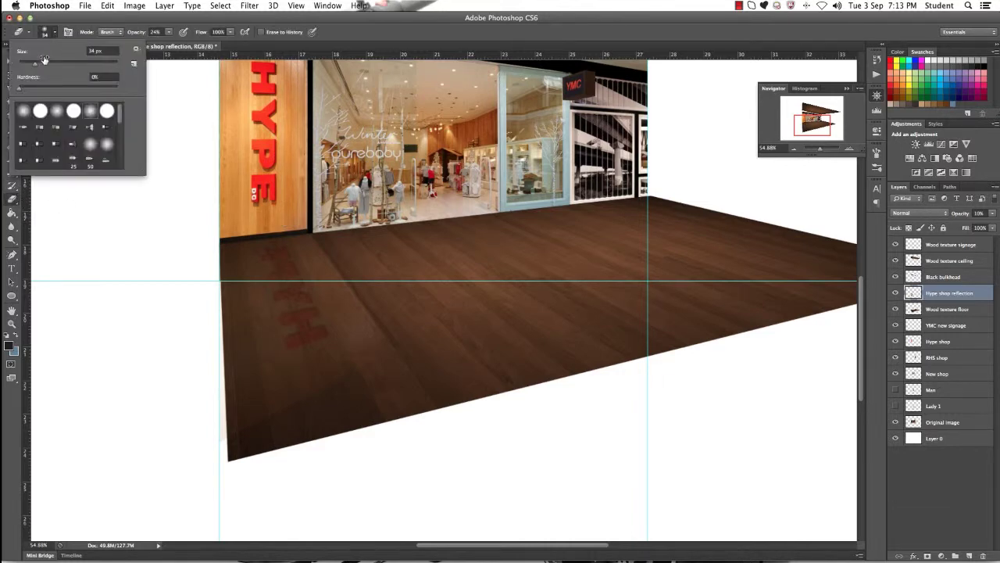
drag(37, 66, 112, 63)
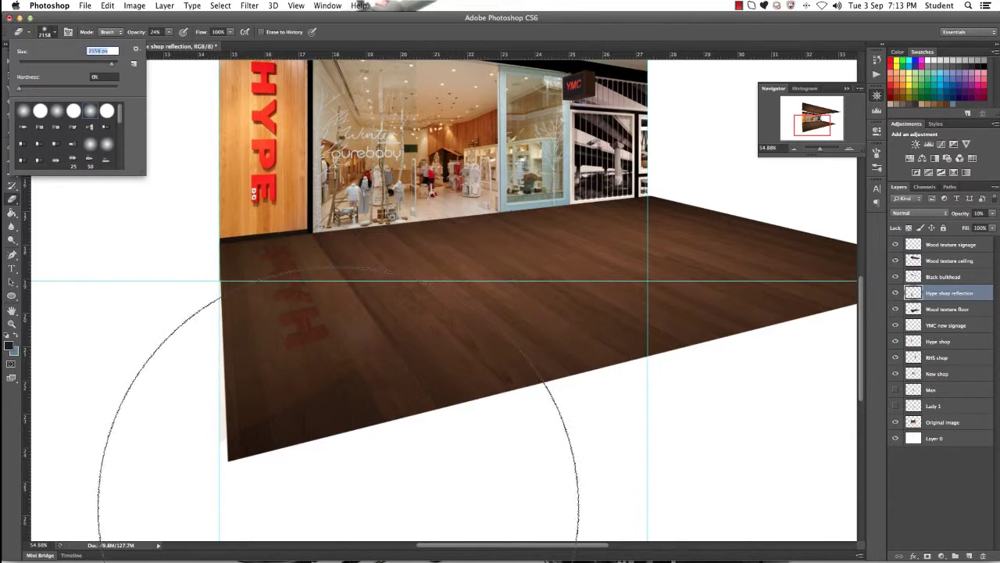
click(337, 508)
mouse_move(337, 509)
mouse_down()
mouse_move(362, 532)
mouse_move(278, 528)
mouse_move(264, 552)
mouse_move(330, 539)
mouse_move(275, 547)
mouse_up()
- Shrink the eraser brush and bring the whole shopfront into view
scroll(313, 515, left, 5)
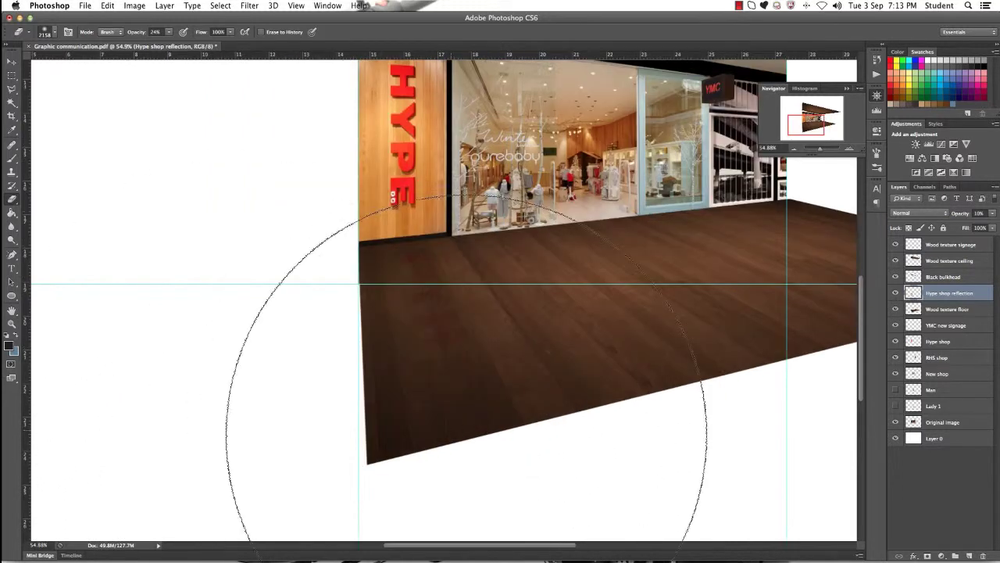
click(55, 32)
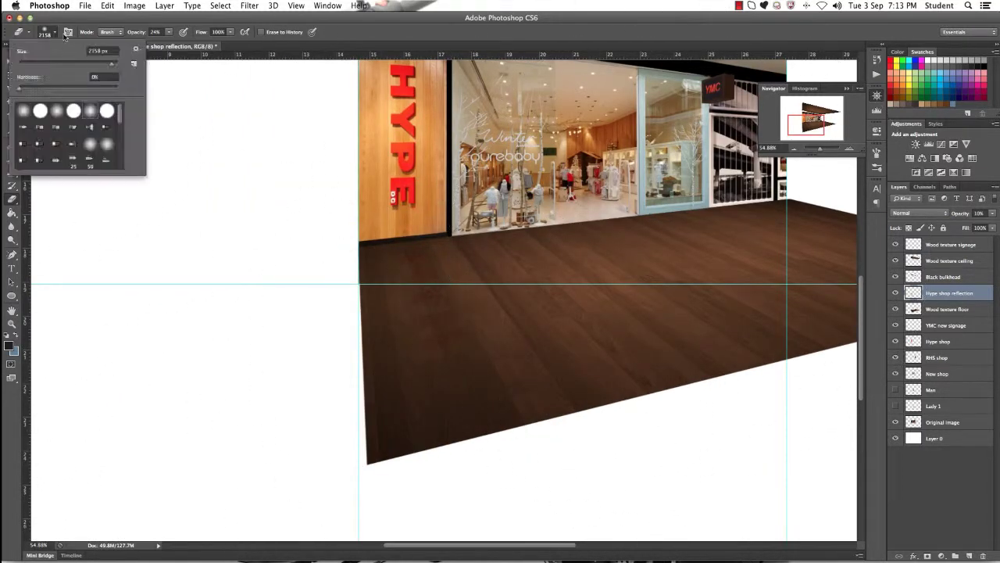
drag(116, 65, 99, 65)
click(466, 383)
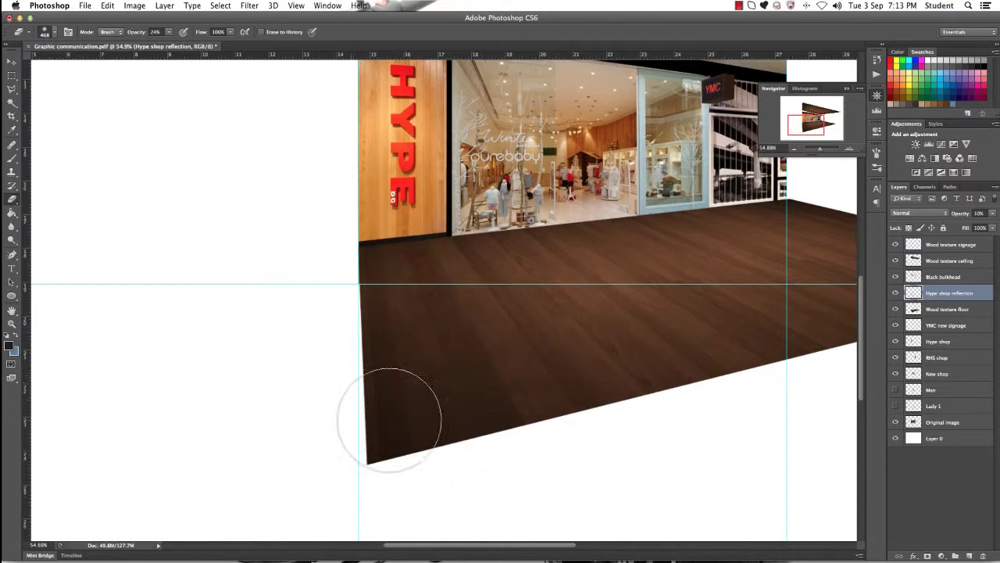
mouse_move(589, 379)
mouse_down()
mouse_move(203, 364)
mouse_move(368, 424)
mouse_up()
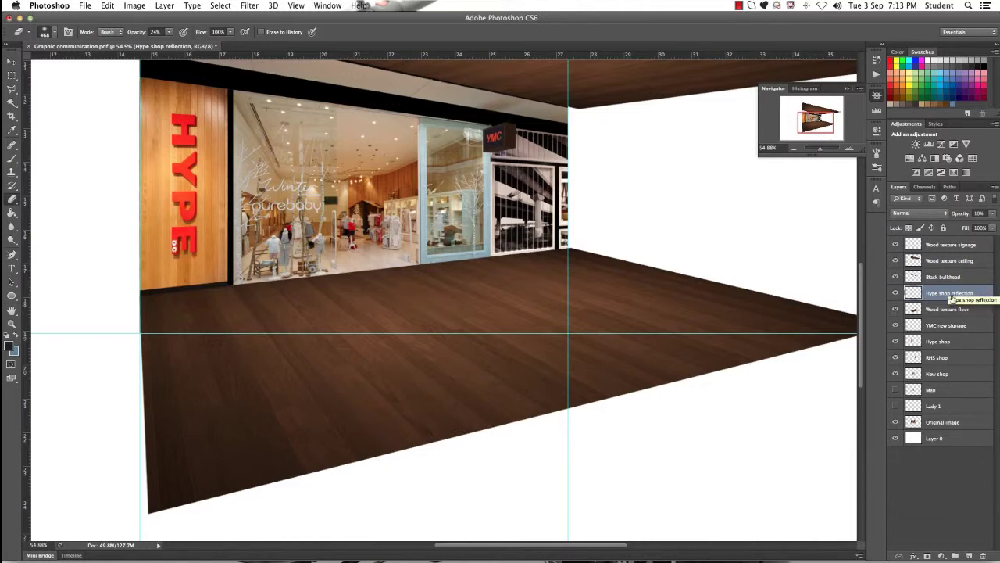
- Select the New shop layer and duplicate it, naming the copy 'New shop reflection'
click(972, 341)
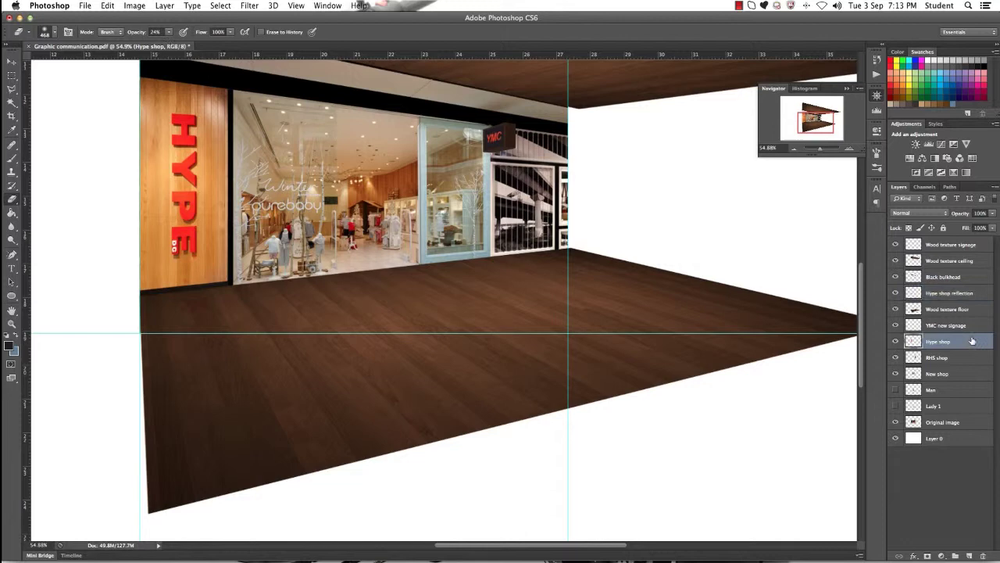
click(962, 358)
click(956, 374)
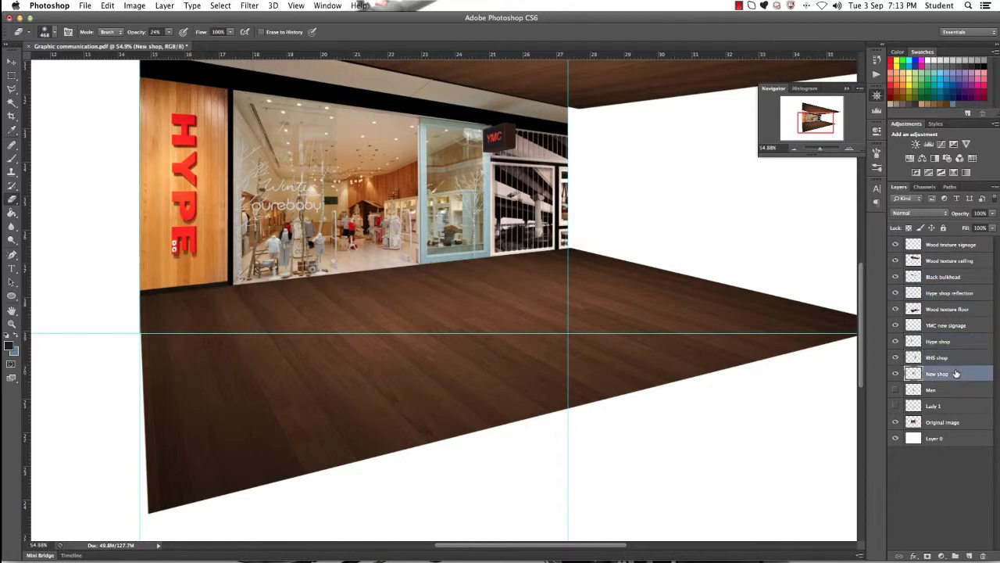
right_click(956, 373)
click(900, 231)
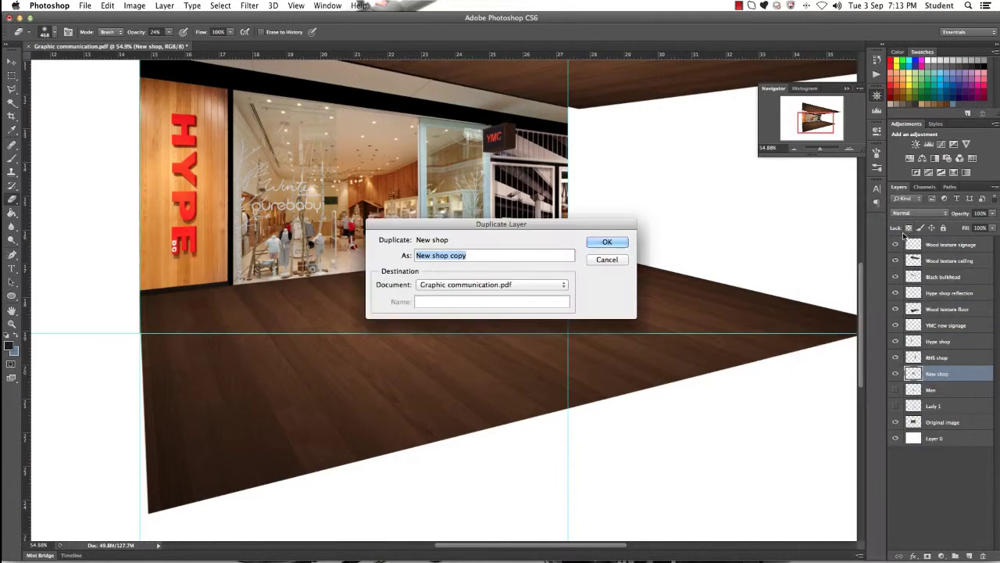
click(482, 255)
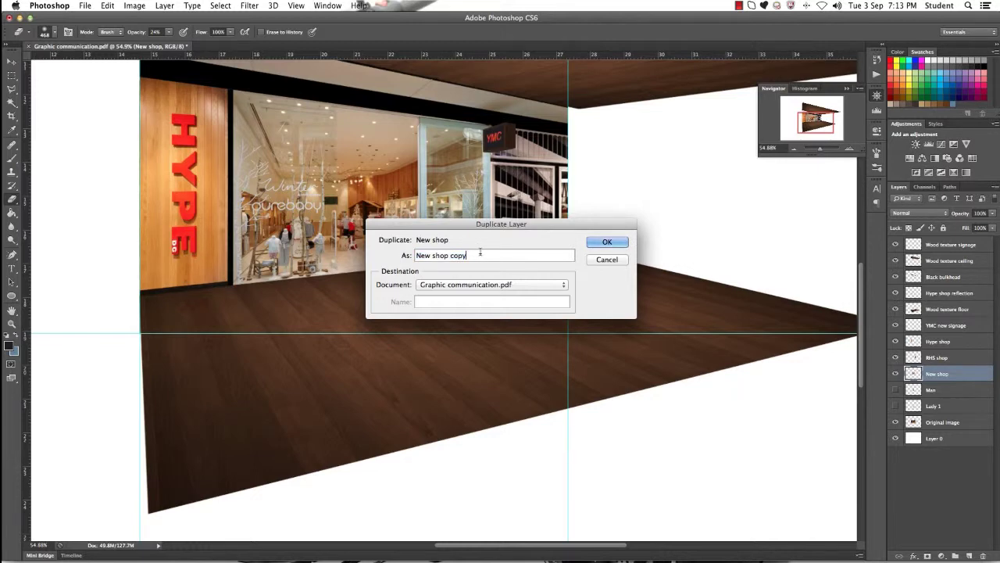
key(BackSpace)
key(BackSpace)
key(BackSpace)
key(BackSpace)
text(re)
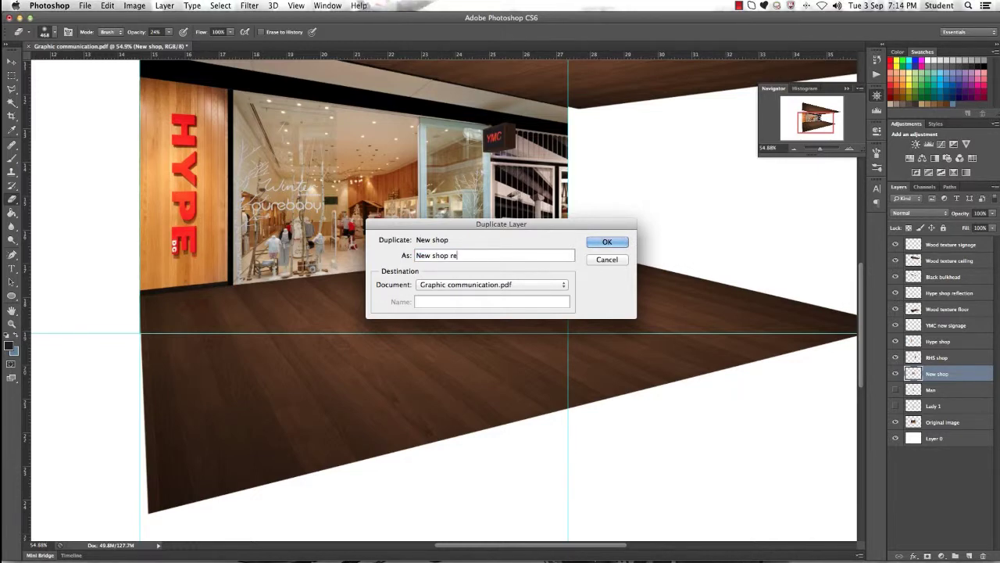
text(flection)
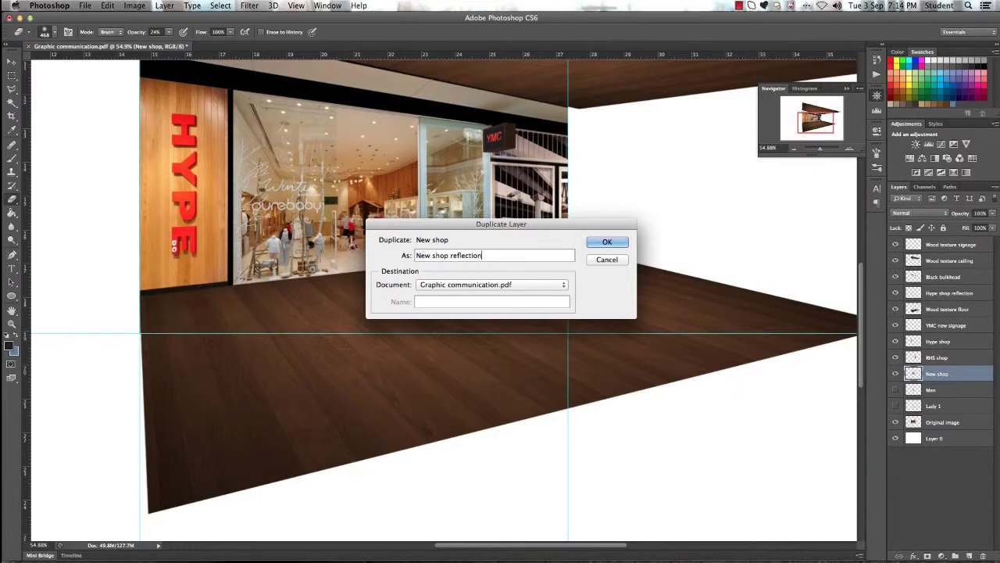
- Create the New shop reflection layer and flip it vertically
click(608, 242)
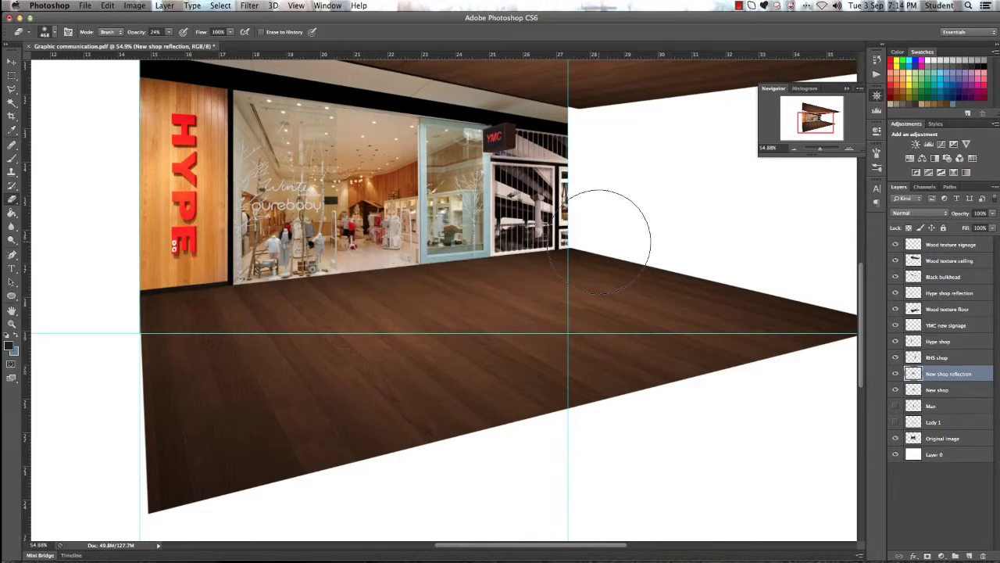
key(super+t)
right_click(425, 214)
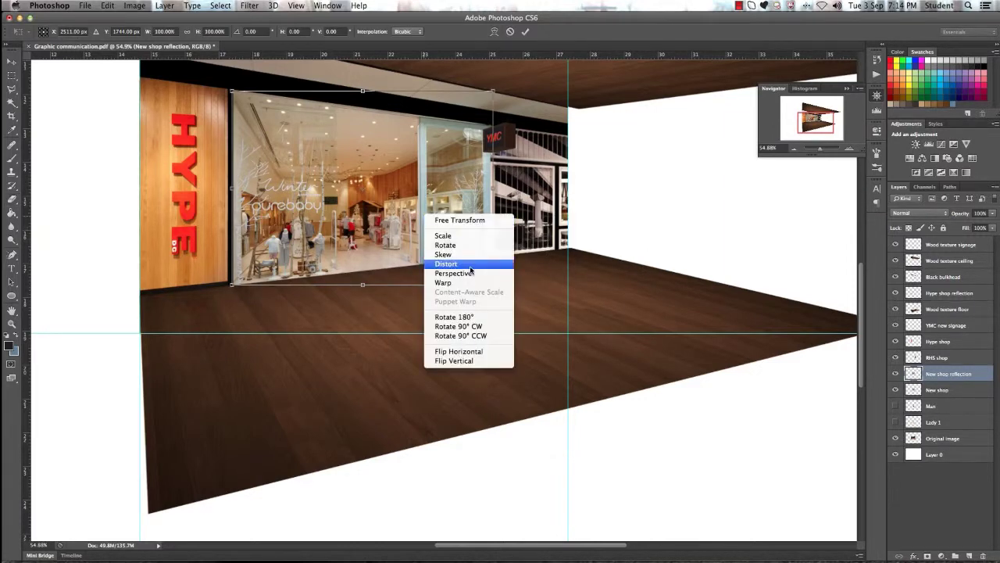
click(462, 363)
key(Return)
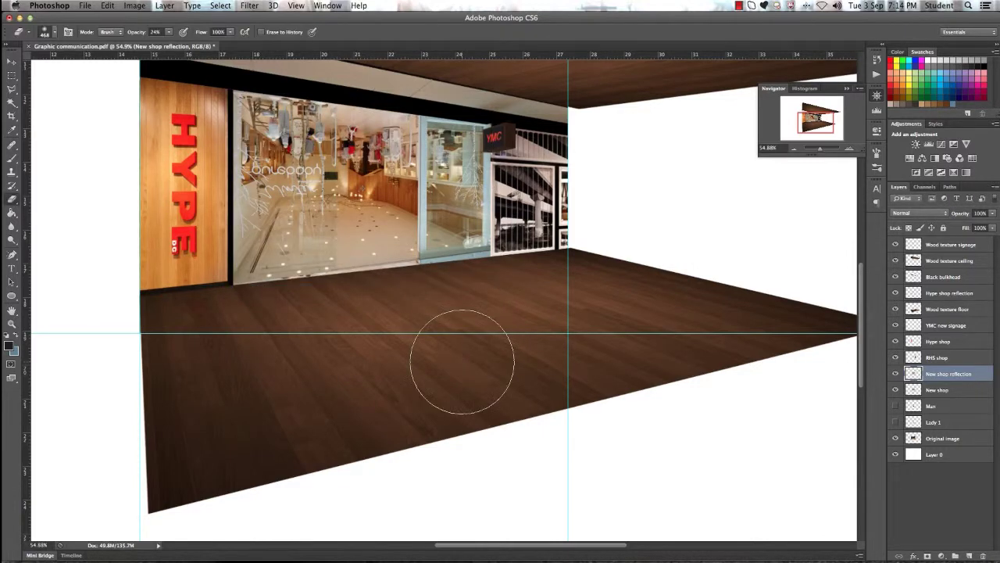
- Move the flipped shop below the shopfront and stack it above Wood texture floor
drag(336, 139, 353, 331)
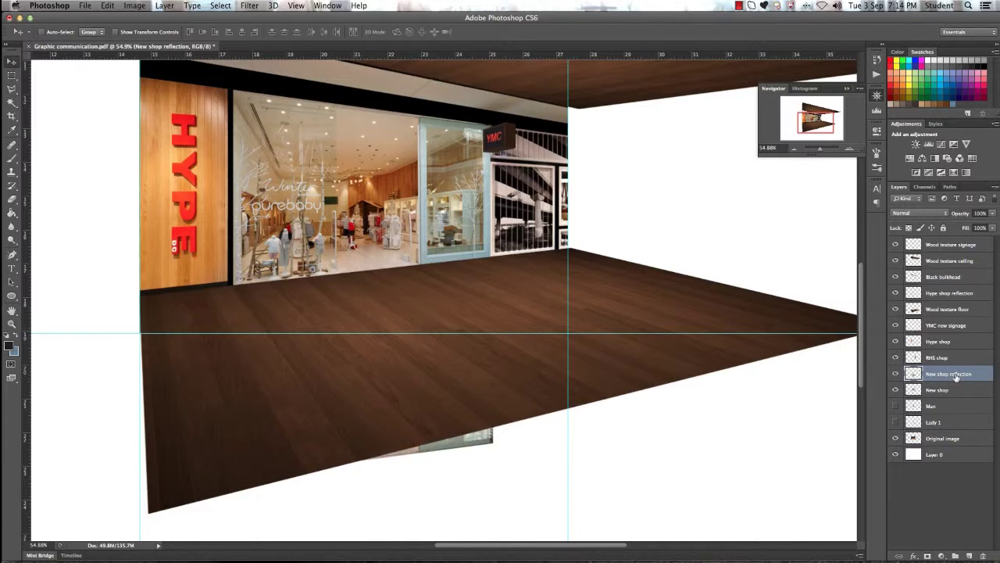
drag(954, 376, 953, 294)
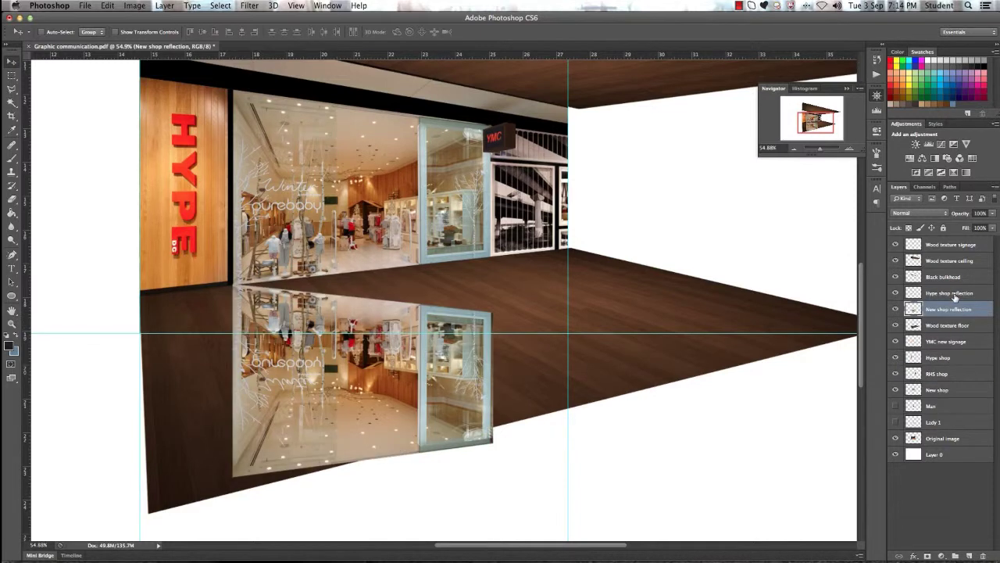
key(super+t)
right_click(449, 349)
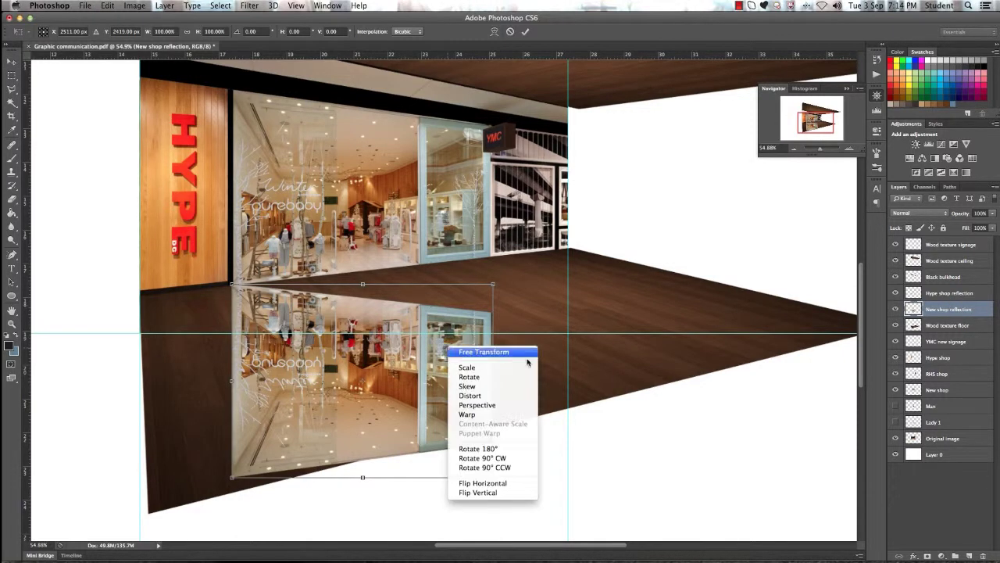
- Distort the New shop reflection's corners into floor perspective beneath the purebaby front
click(531, 399)
drag(495, 288, 497, 218)
drag(493, 478, 755, 401)
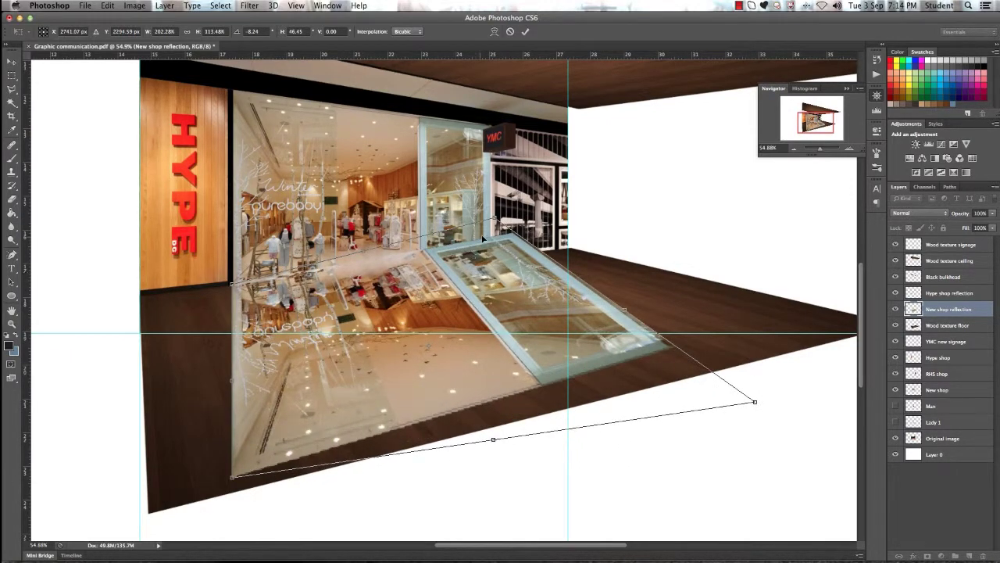
drag(495, 222, 473, 248)
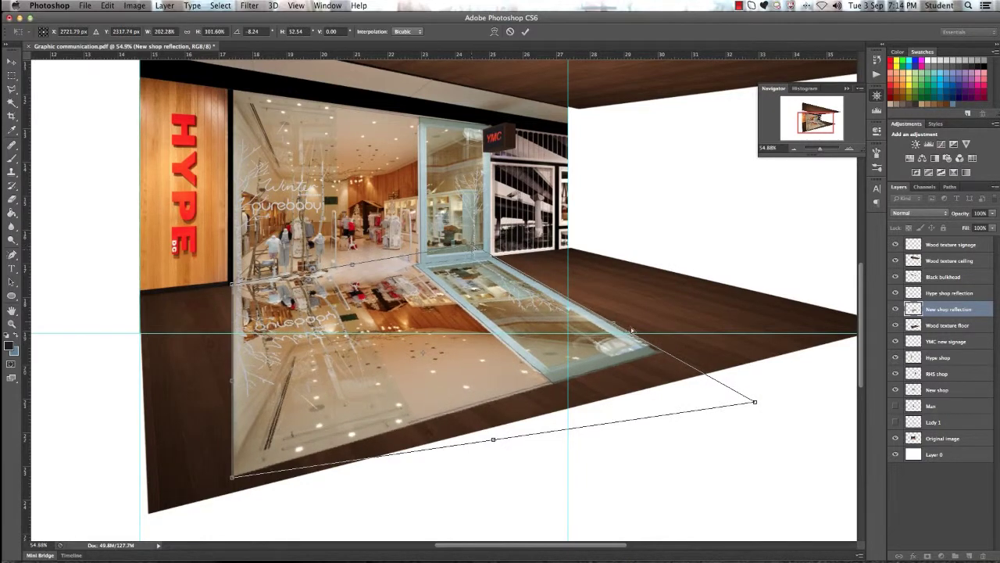
drag(756, 403, 819, 413)
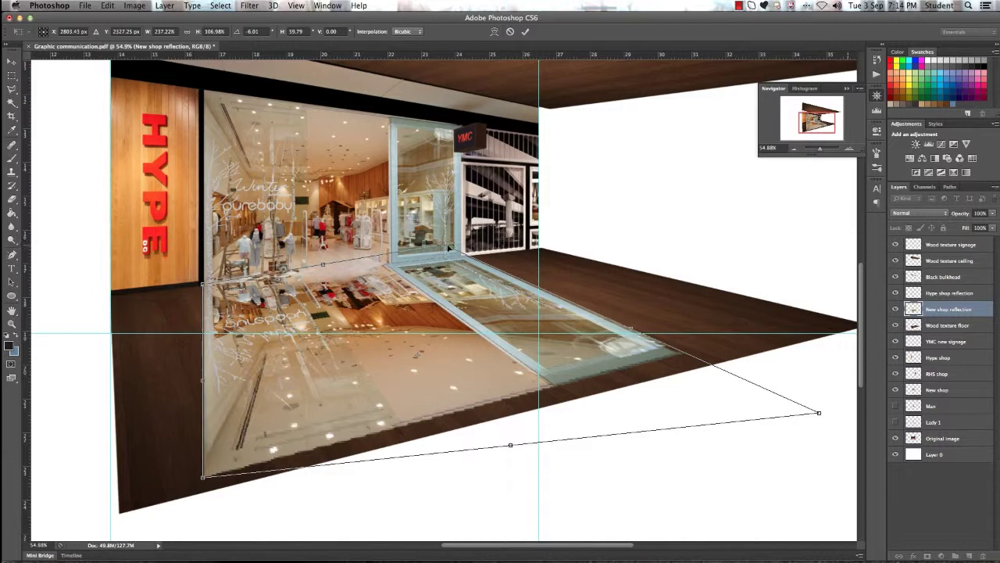
drag(443, 249, 438, 246)
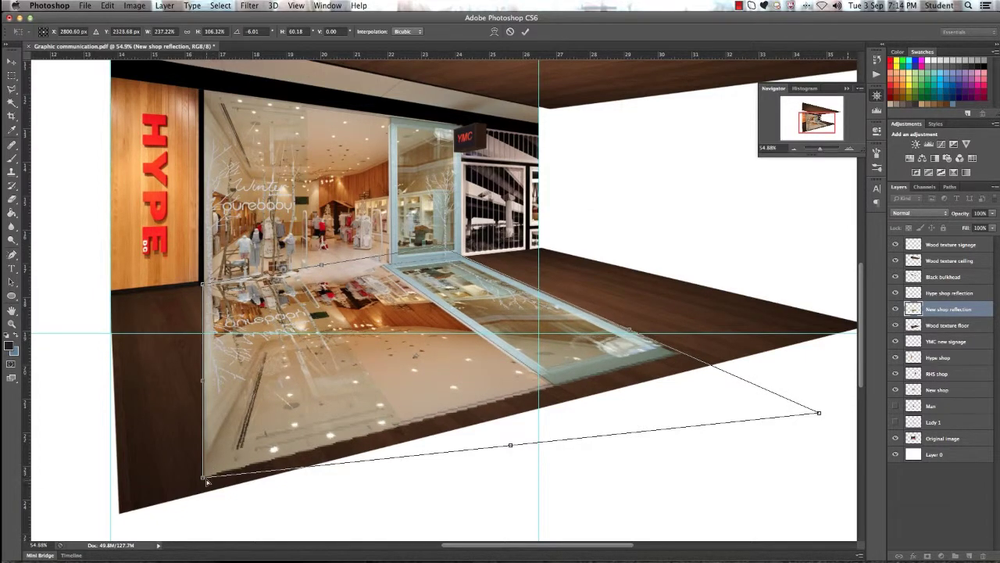
drag(204, 477, 311, 435)
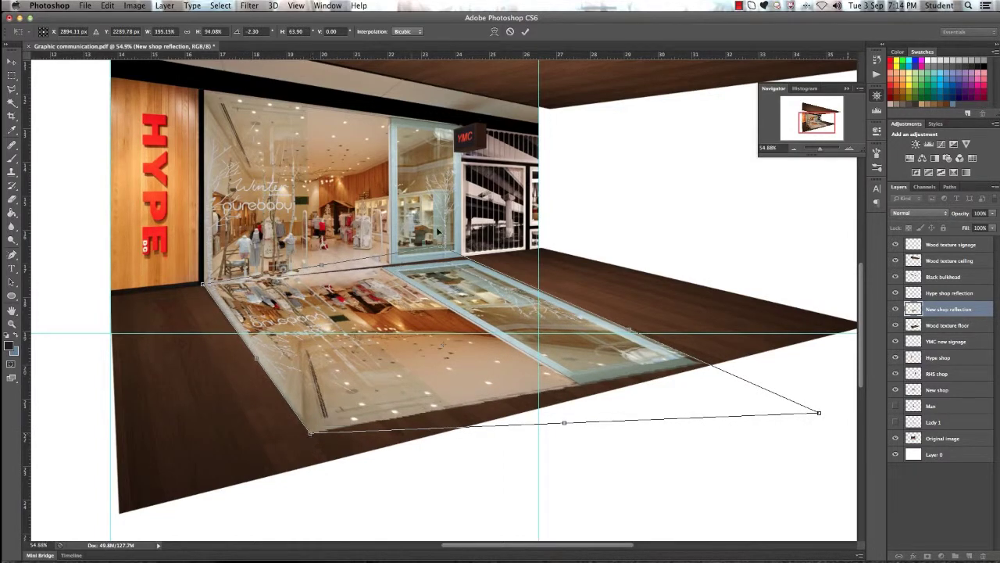
drag(440, 249, 436, 245)
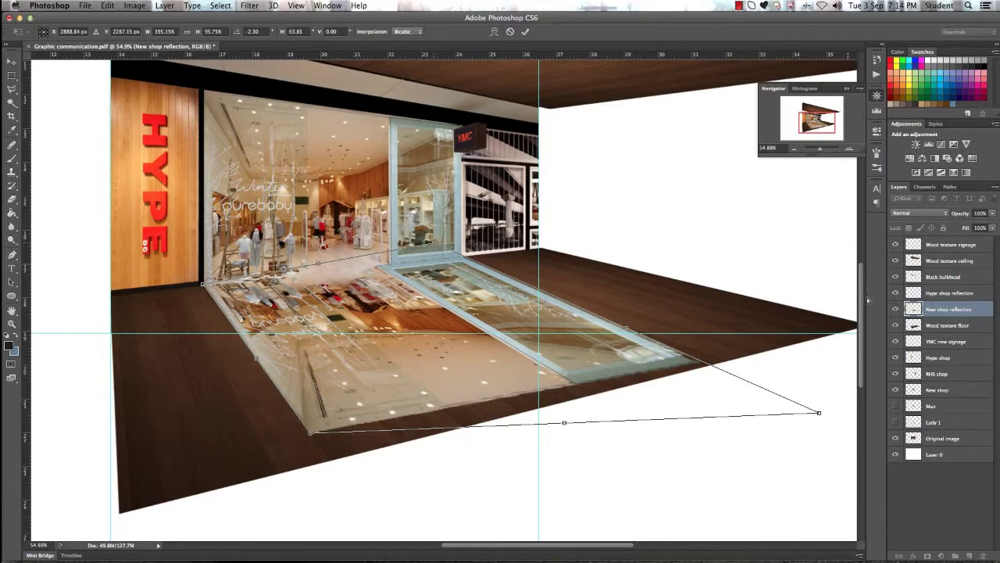
drag(820, 415, 852, 394)
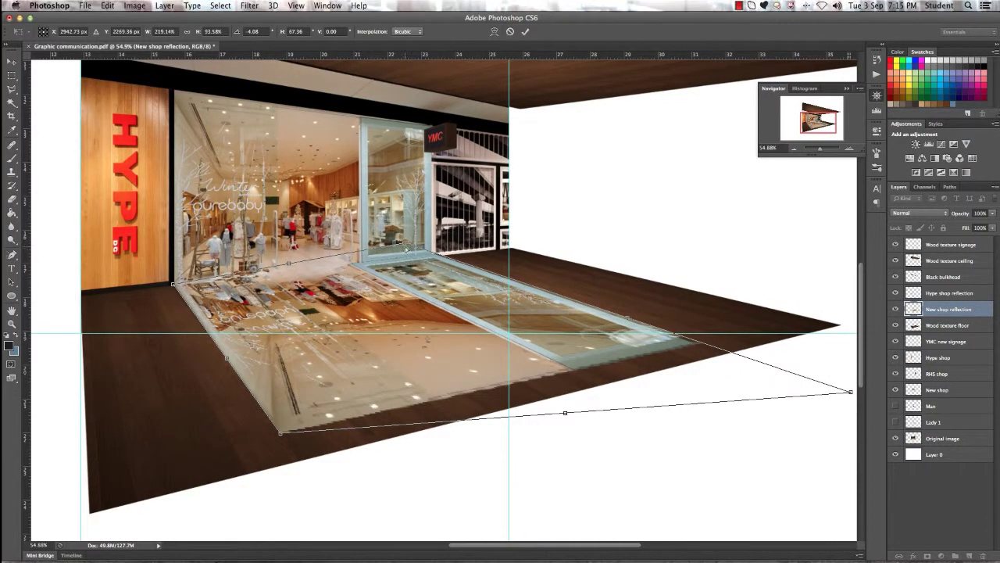
drag(411, 266, 404, 250)
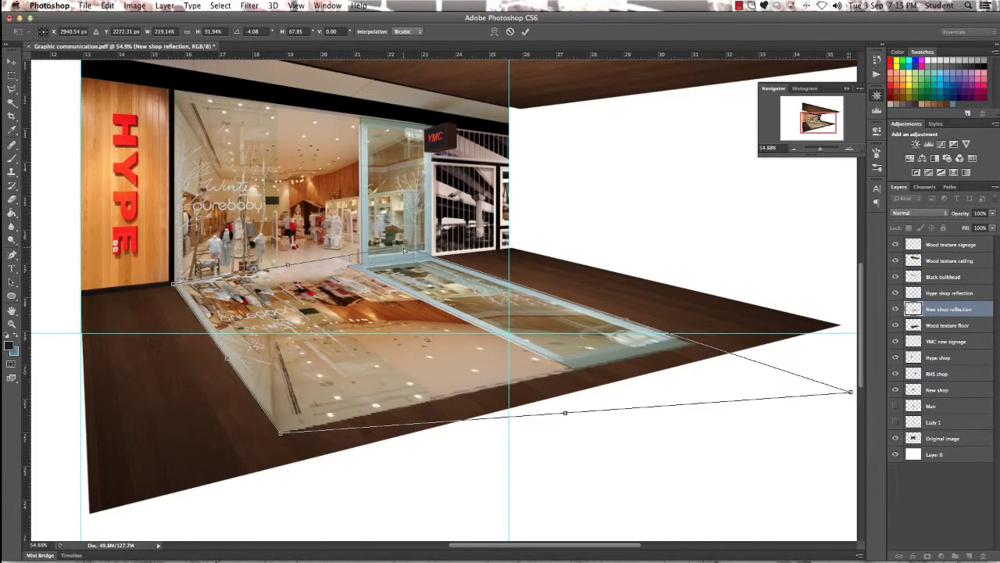
- Commit the distortion, fade the reflection to 10% opacity, and erase it across the lower floor
key(Return)
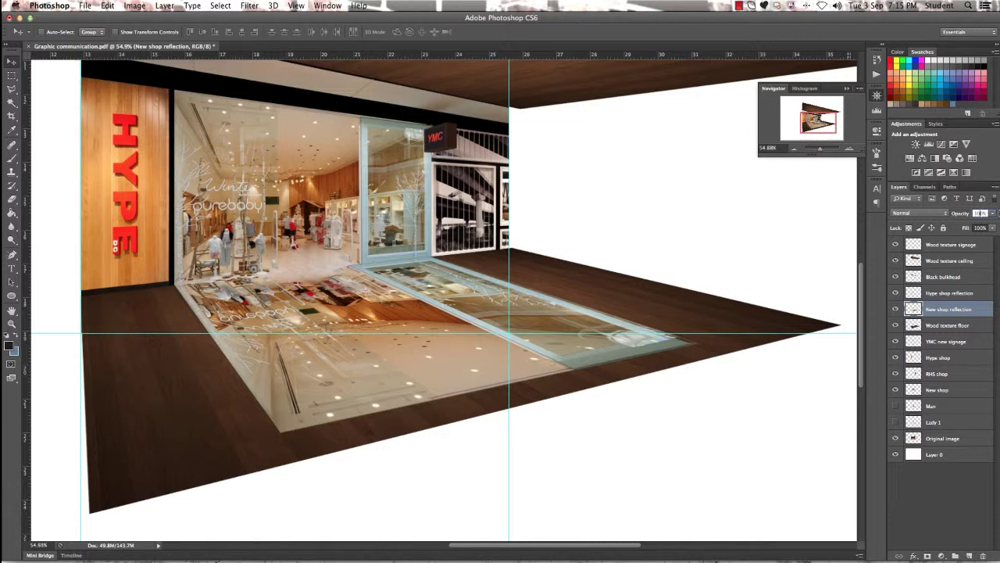
key(ctrl+z)
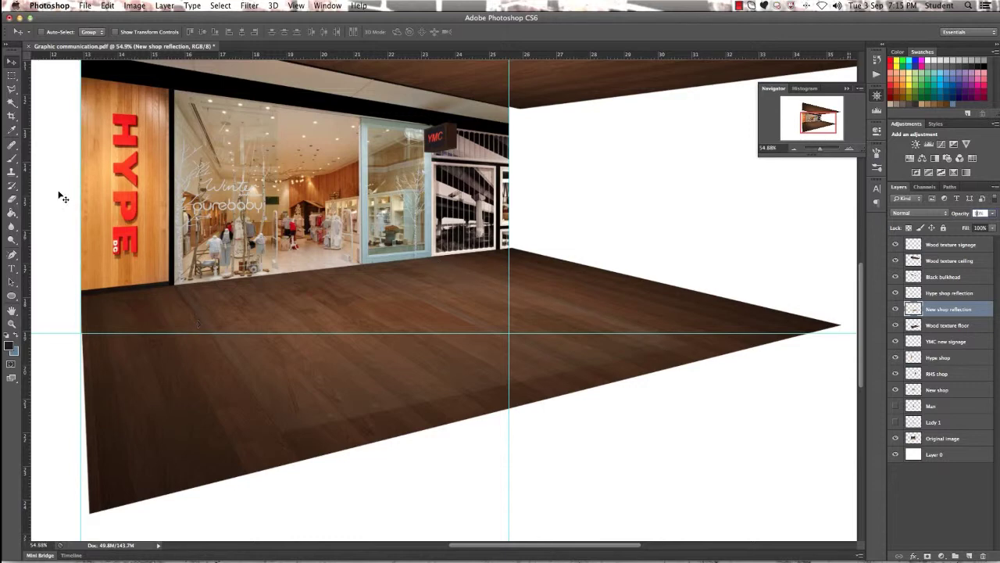
click(13, 198)
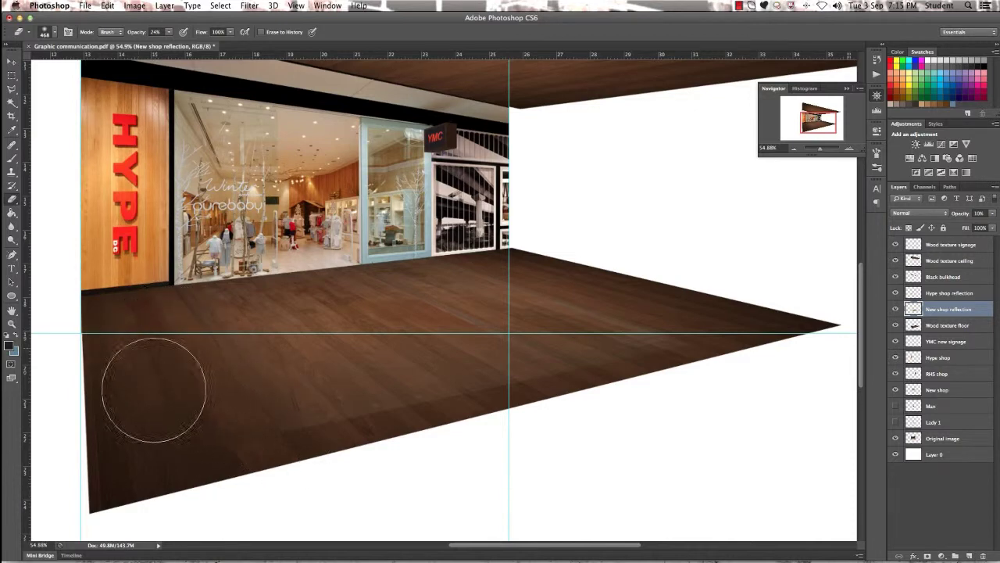
mouse_move(438, 400)
mouse_down()
mouse_move(343, 448)
mouse_move(591, 374)
mouse_move(562, 362)
mouse_move(538, 404)
mouse_move(515, 395)
mouse_move(238, 415)
mouse_move(255, 424)
mouse_move(63, 380)
mouse_up()
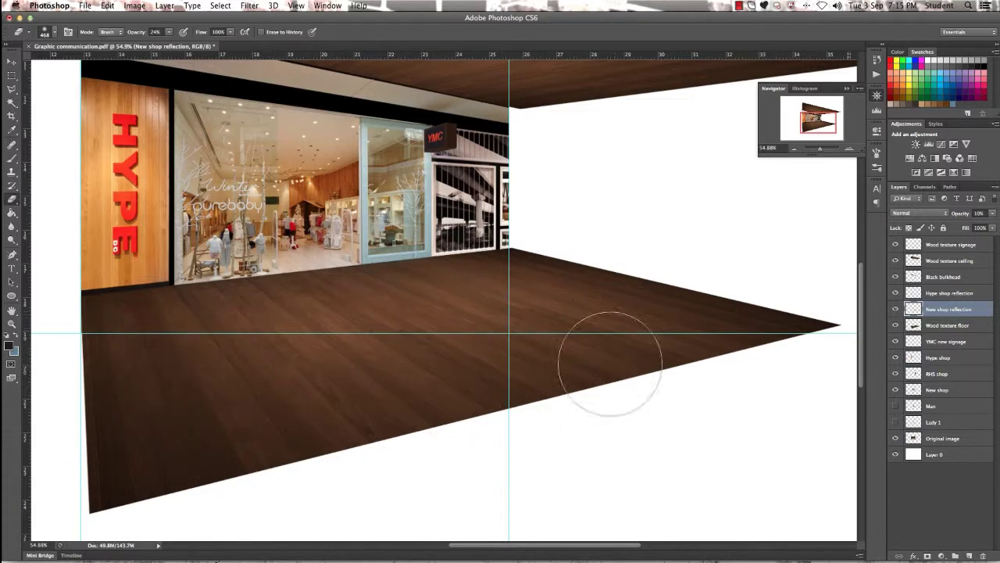
mouse_move(524, 362)
mouse_down()
mouse_move(672, 402)
mouse_move(611, 371)
mouse_move(558, 384)
mouse_up()
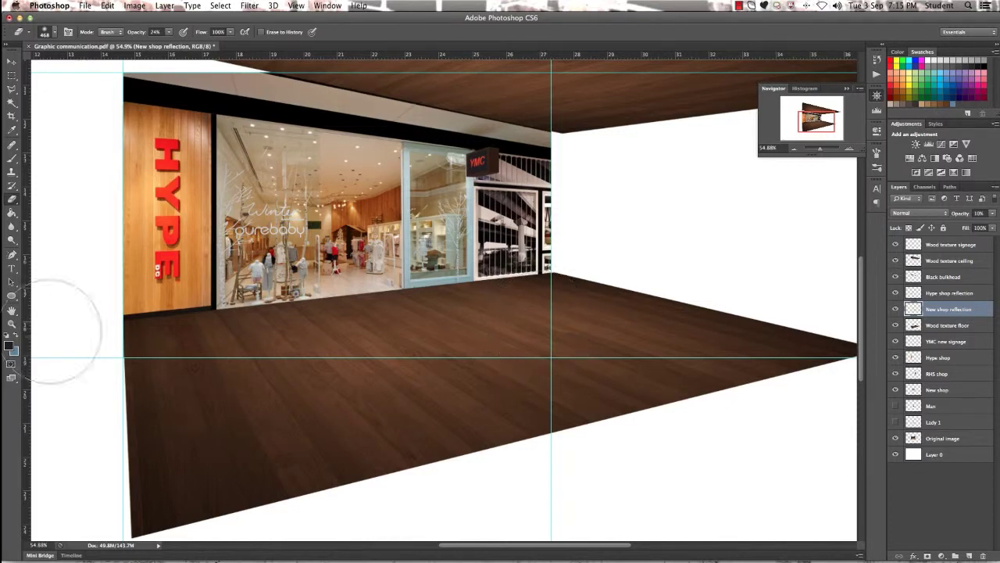
- Zoom to 50.6% with the overhanging wood ceiling in view and select the Wood texture ceiling layer
click(12, 323)
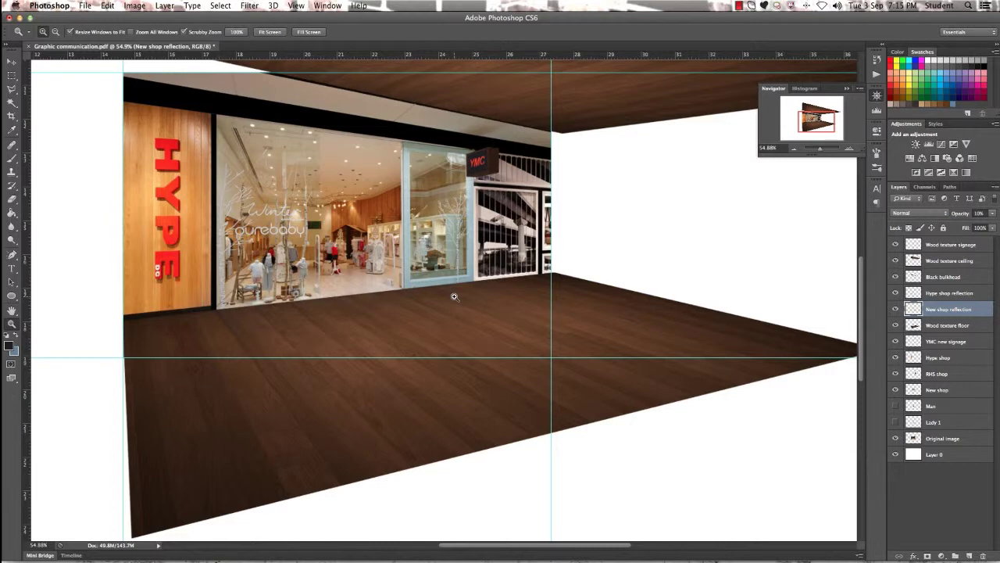
alt+click(454, 296)
alt+click(454, 296)
drag(454, 296, 469, 309)
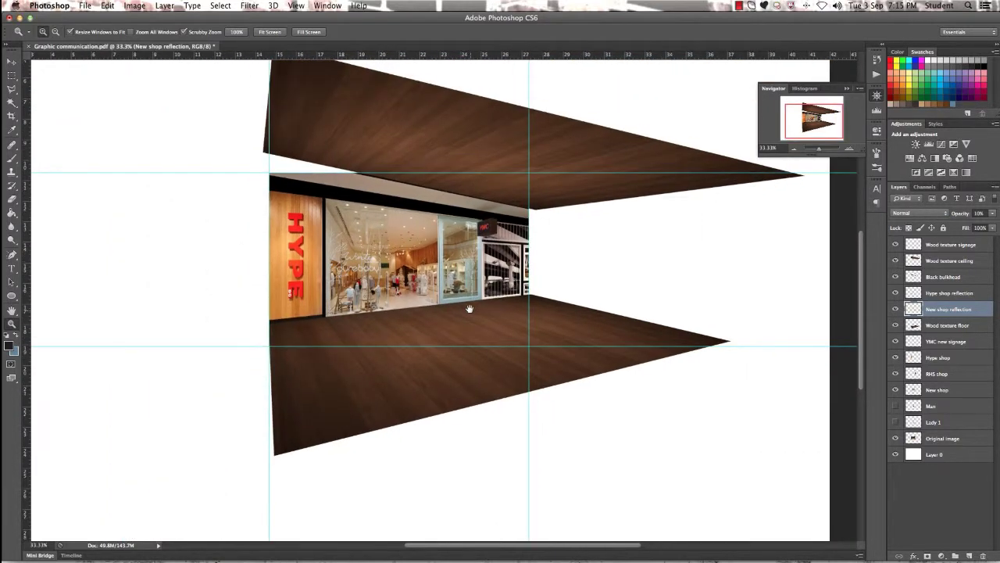
drag(312, 218, 449, 258)
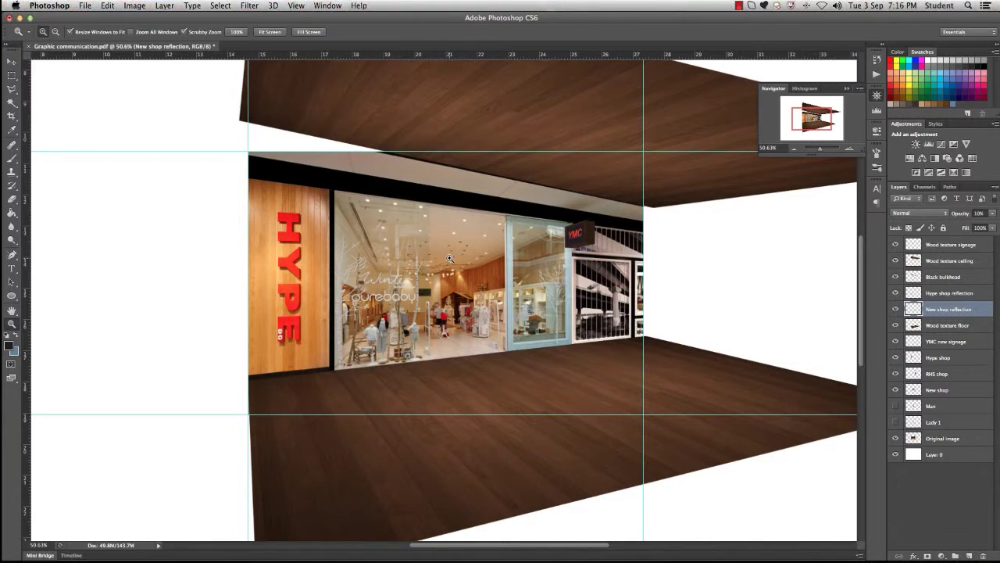
drag(515, 265, 488, 376)
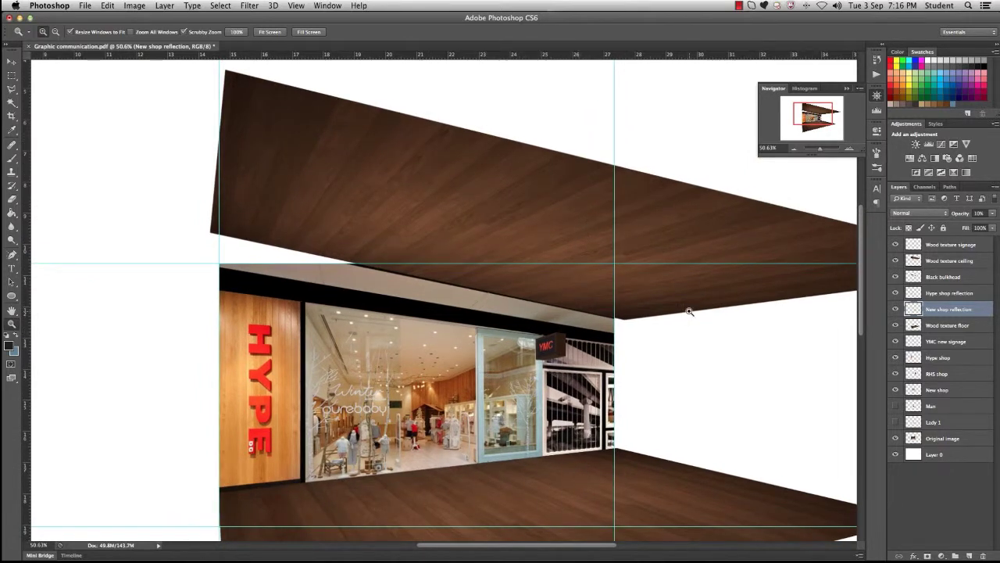
click(952, 265)
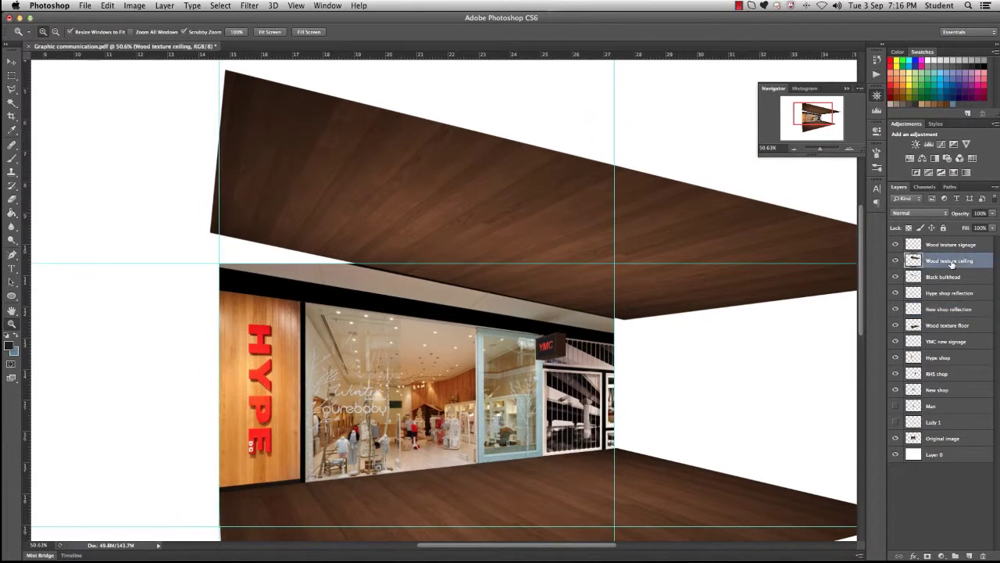
- Marquee the upper-left and right-hand ceiling overhang and delete it from the Wood texture ceiling layer
click(11, 76)
drag(167, 64, 488, 328)
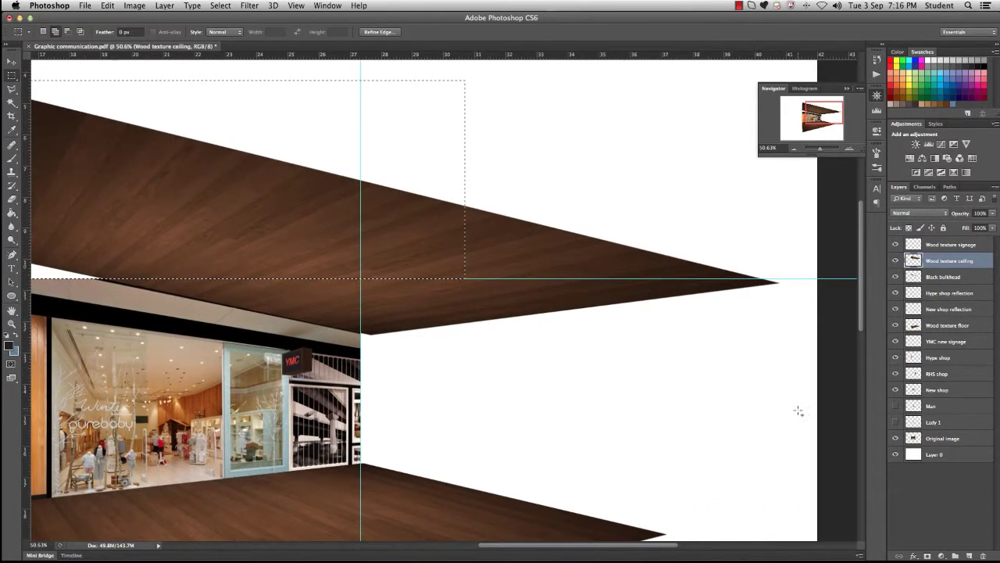
drag(797, 410, 362, 141)
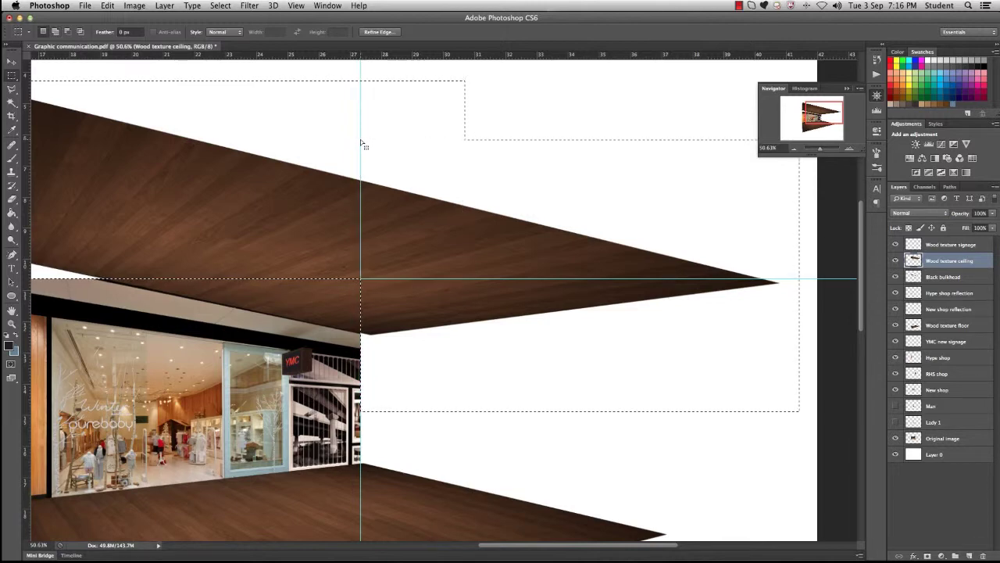
key(Delete)
drag(435, 307, 556, 135)
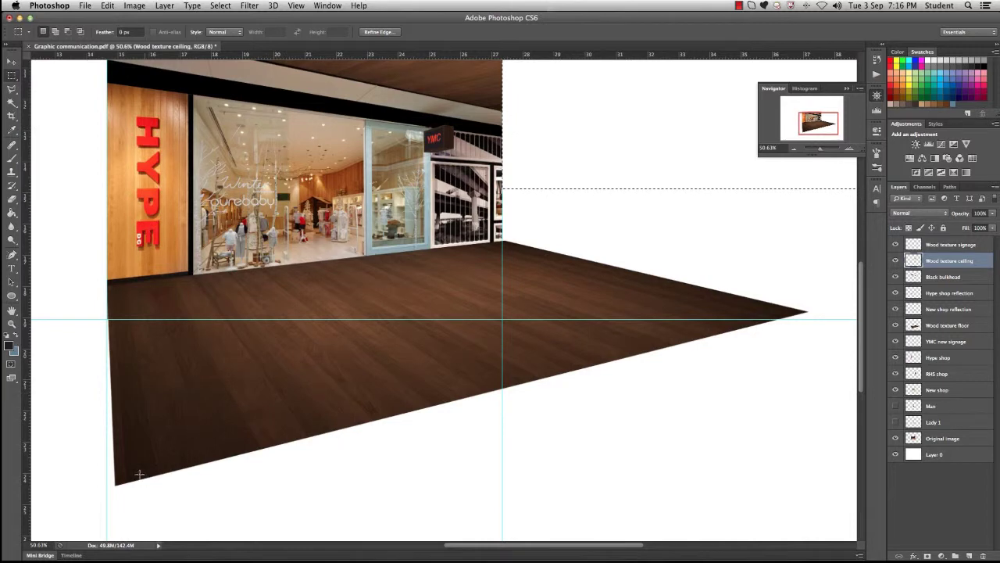
- Select the floor overhang along the bottom and right, then delete it on the Wood texture floor layer
drag(77, 508, 631, 319)
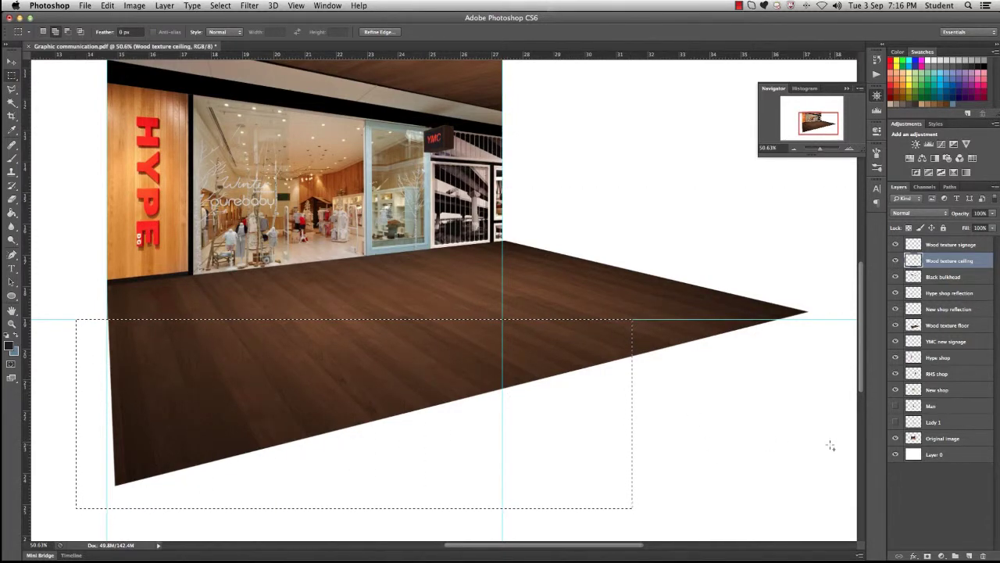
drag(830, 446, 506, 173)
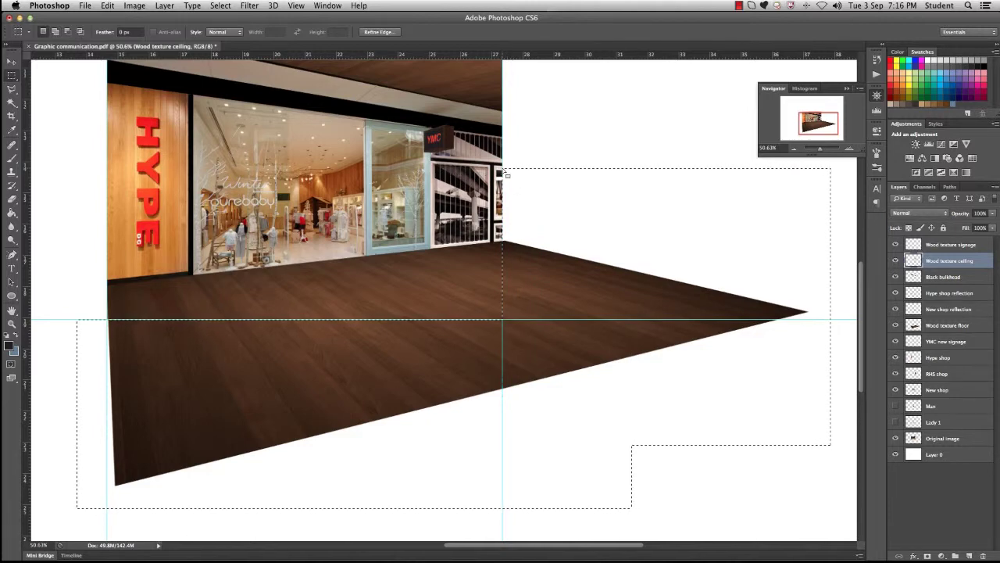
click(934, 324)
key(Delete)
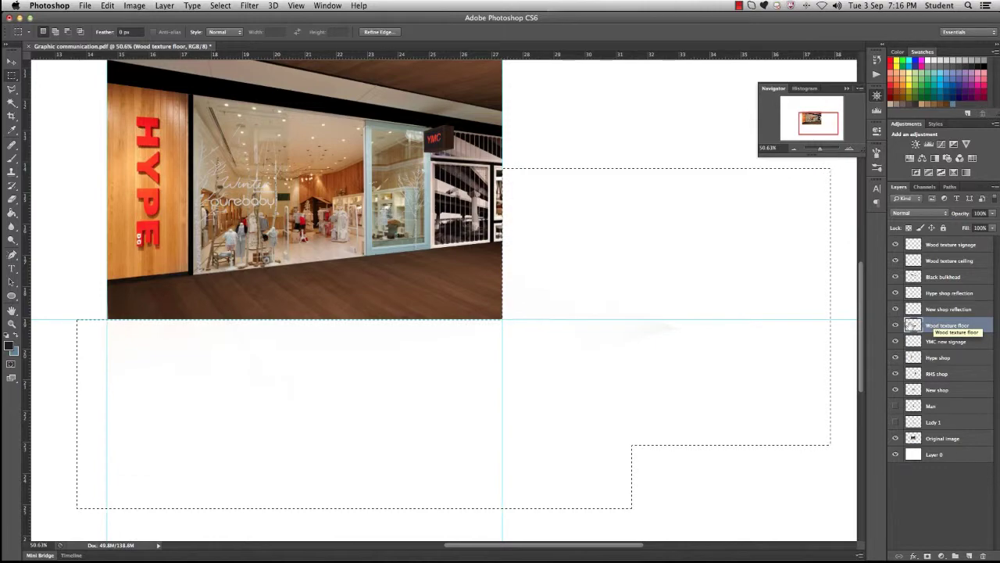